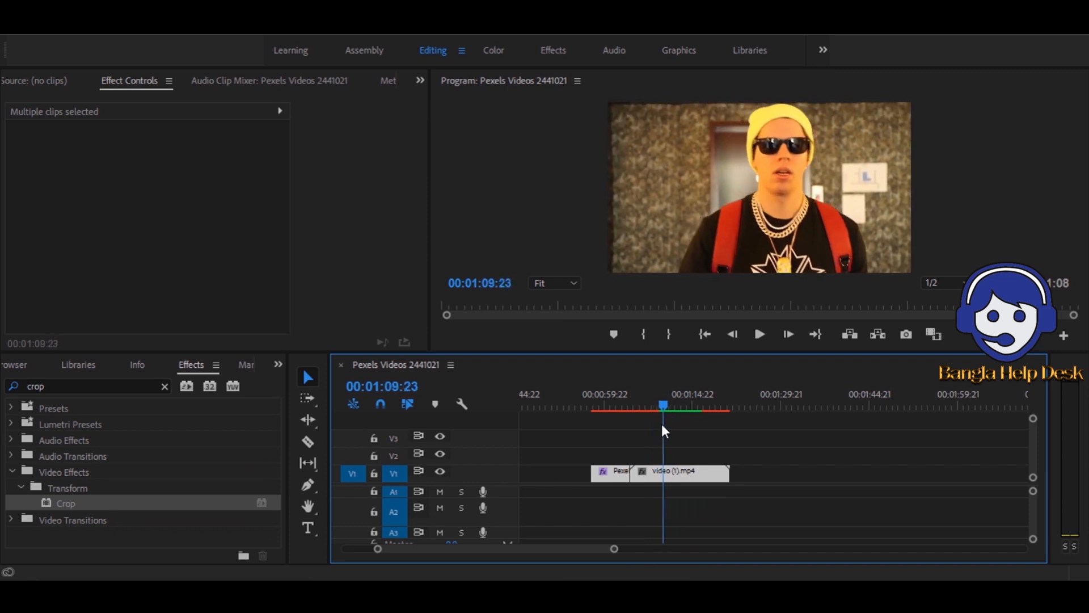
- Split the video (1).mp4 clip at 00:01:09:23 and export that frame as a JPEG imported into the project
key(c)
click(663, 472)
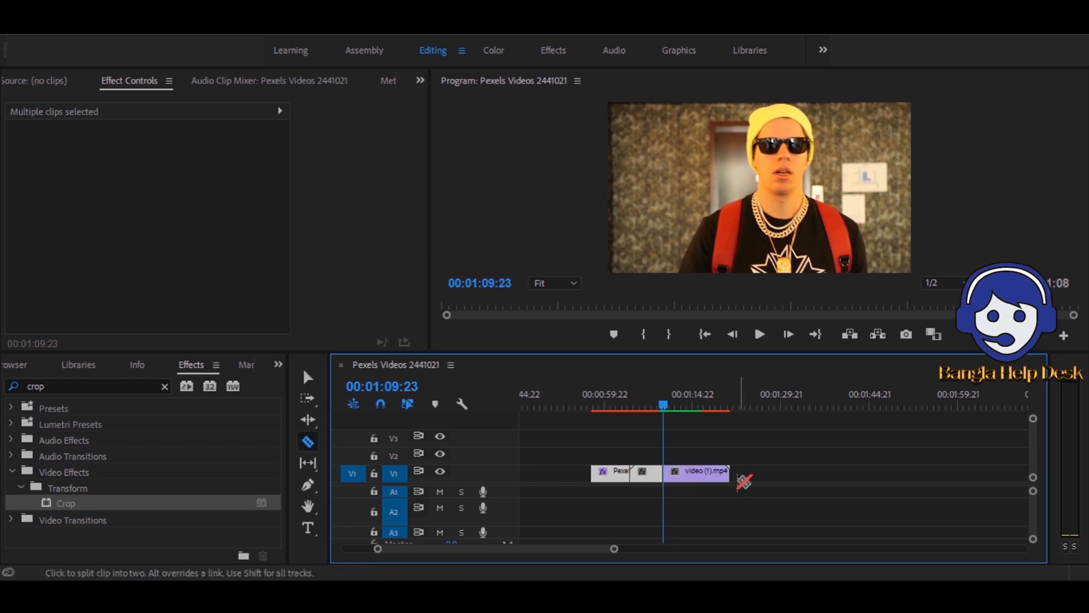
click(919, 334)
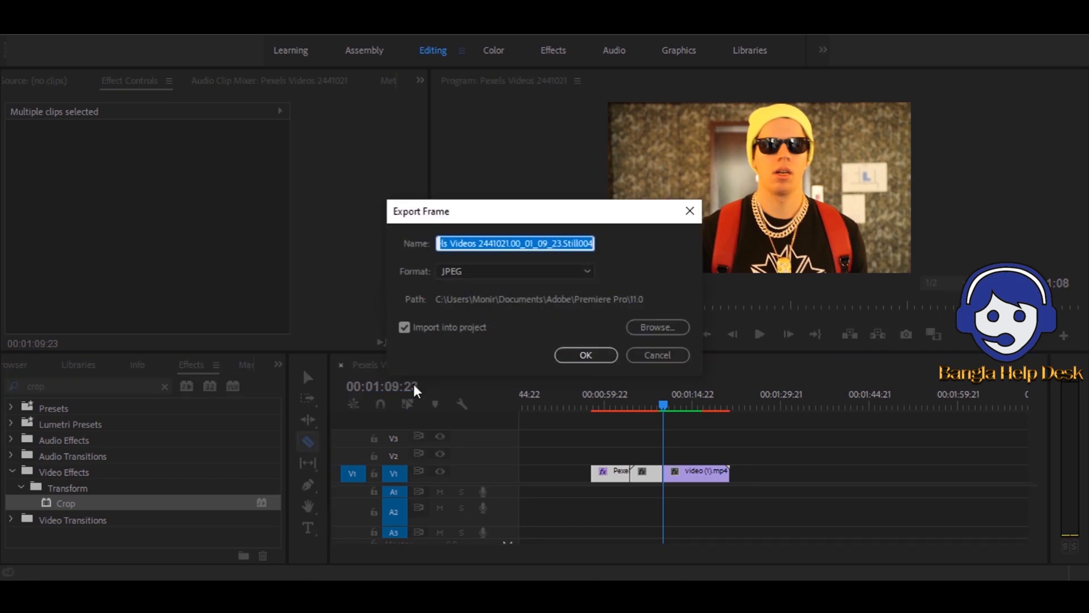
click(584, 357)
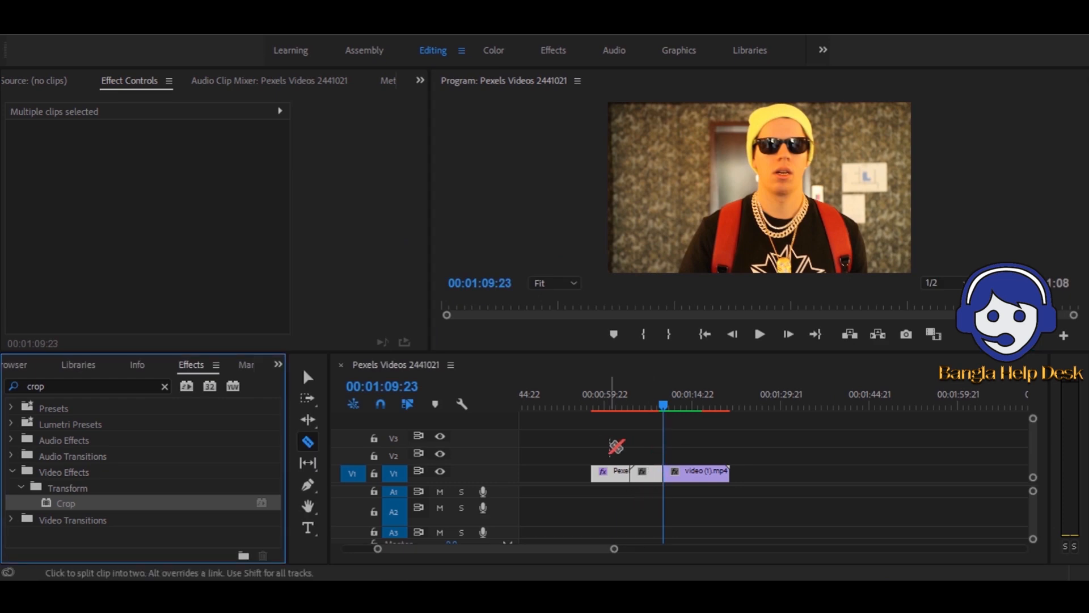
- Delete the piece of video (1).mp4 before the cut and close the gap it leaves on V1
key(v)
click(650, 471)
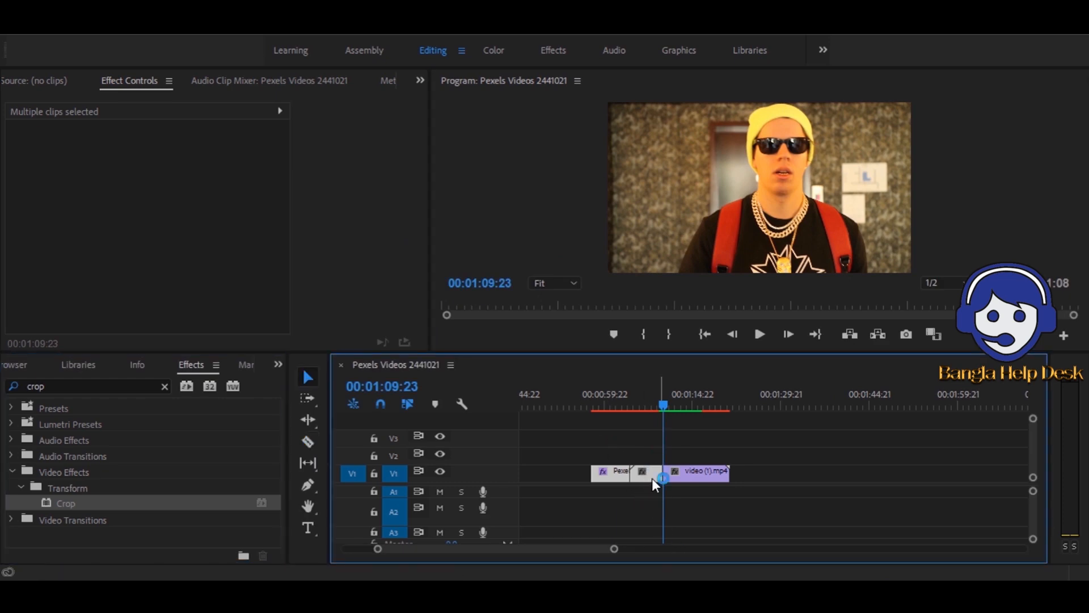
click(621, 447)
click(641, 474)
key(Delete)
click(661, 477)
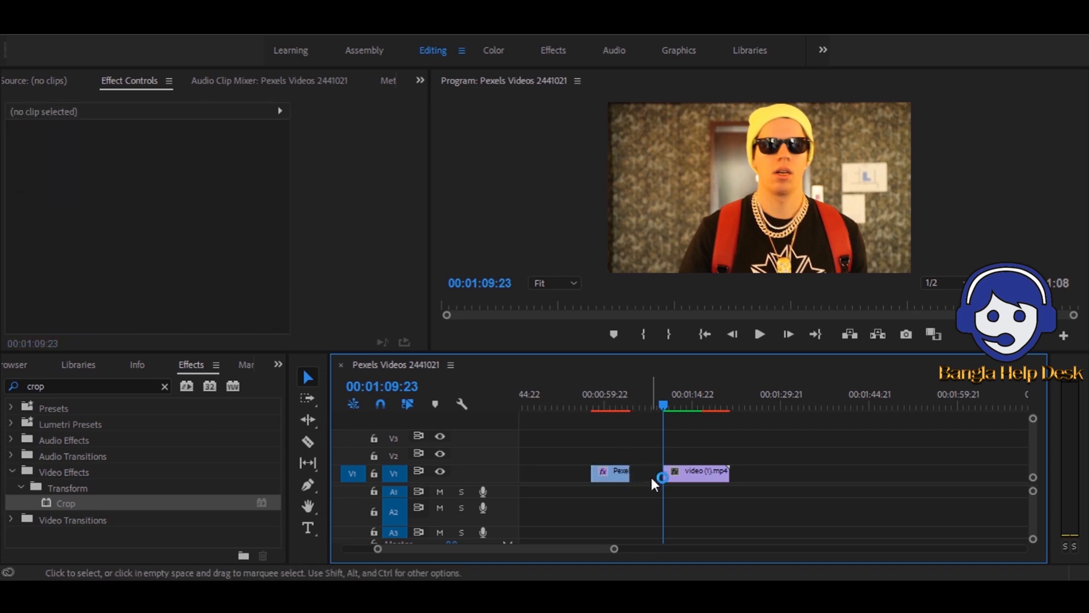
key(Delete)
- Place the exported still on V2 above the end of the Pexels Videos 2441021.mp4 clip
click(165, 386)
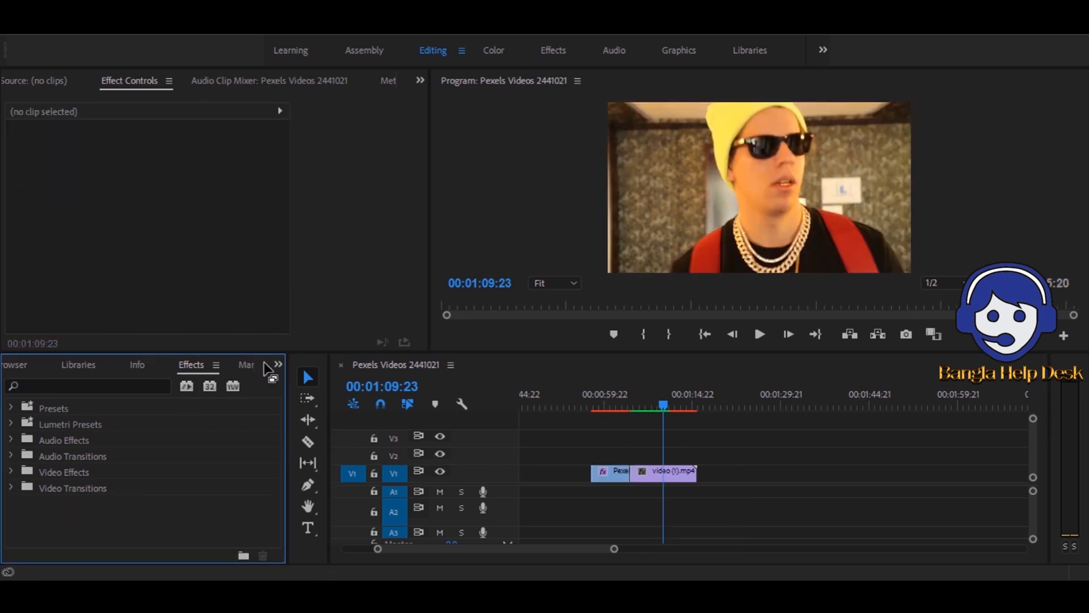
click(277, 364)
click(295, 387)
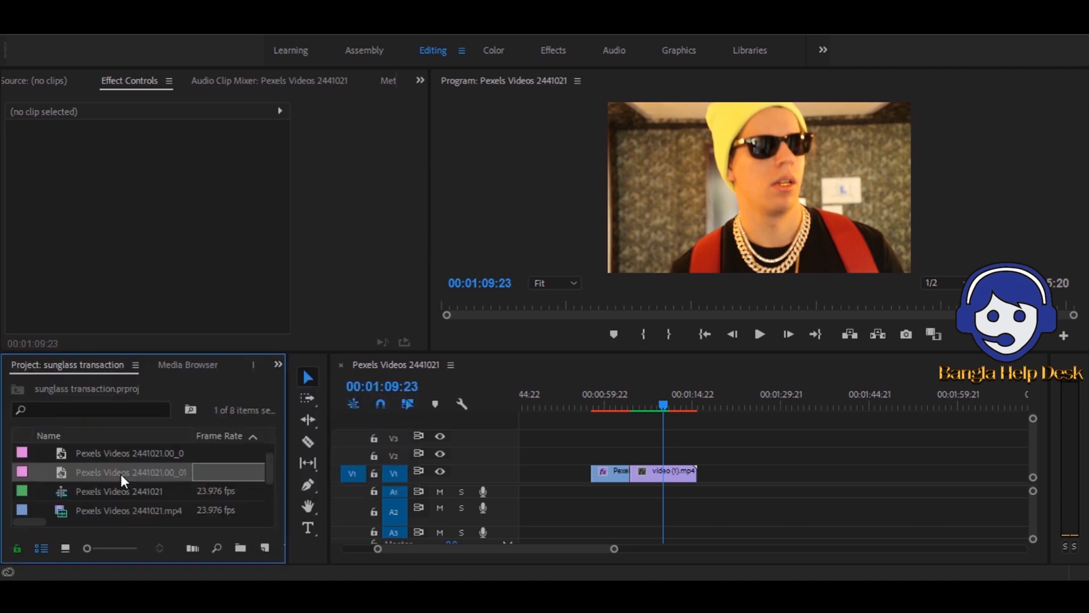
drag(125, 457, 604, 455)
- Trim the start of the still on V2 so only about 14 frames remain before the cut between the two clips
drag(644, 403, 614, 410)
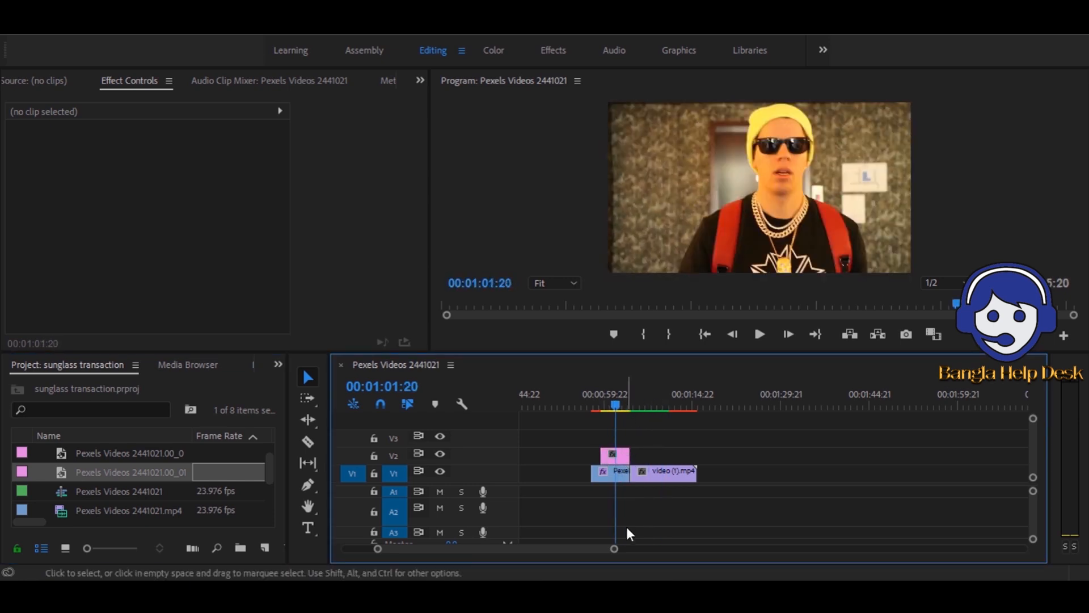
drag(615, 553, 539, 552)
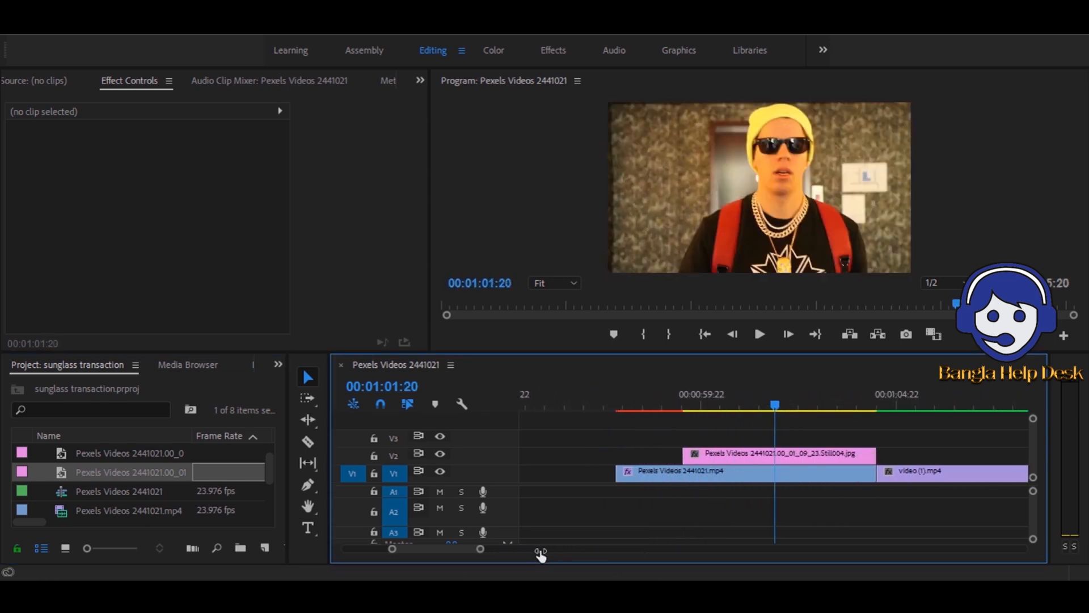
drag(679, 455, 856, 452)
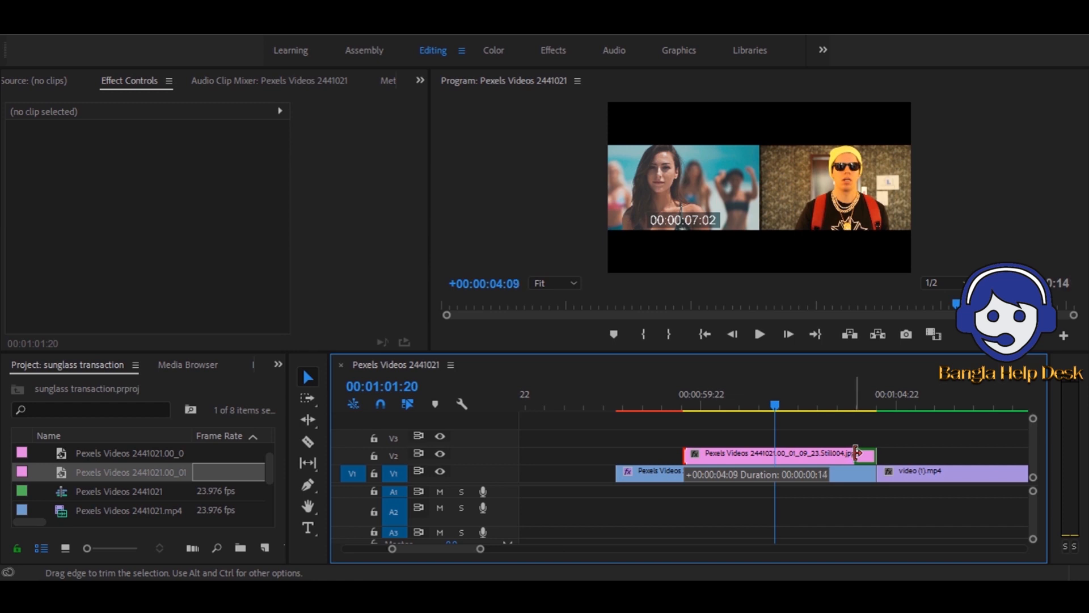
drag(856, 452, 857, 452)
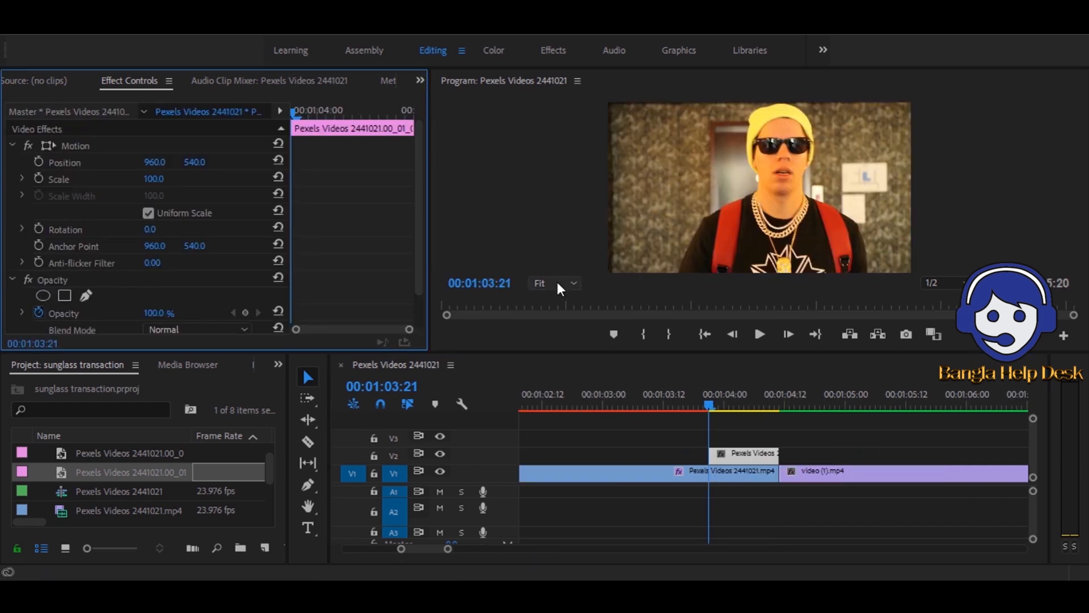
- Draw a closed free-form opacity mask on the still around both sunglass lenses and the bridge between them
click(557, 283)
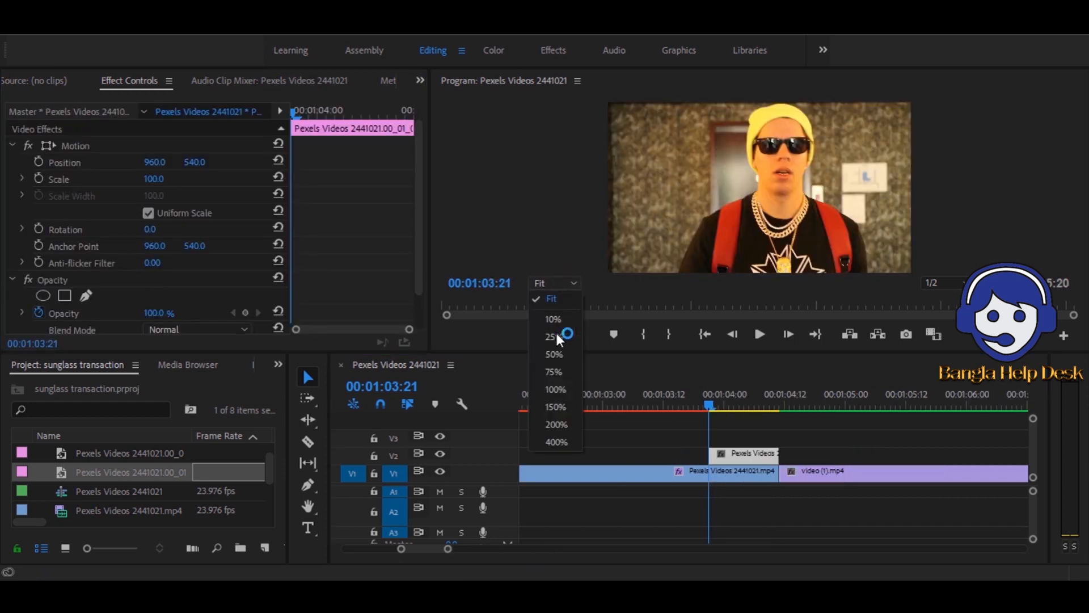
click(558, 424)
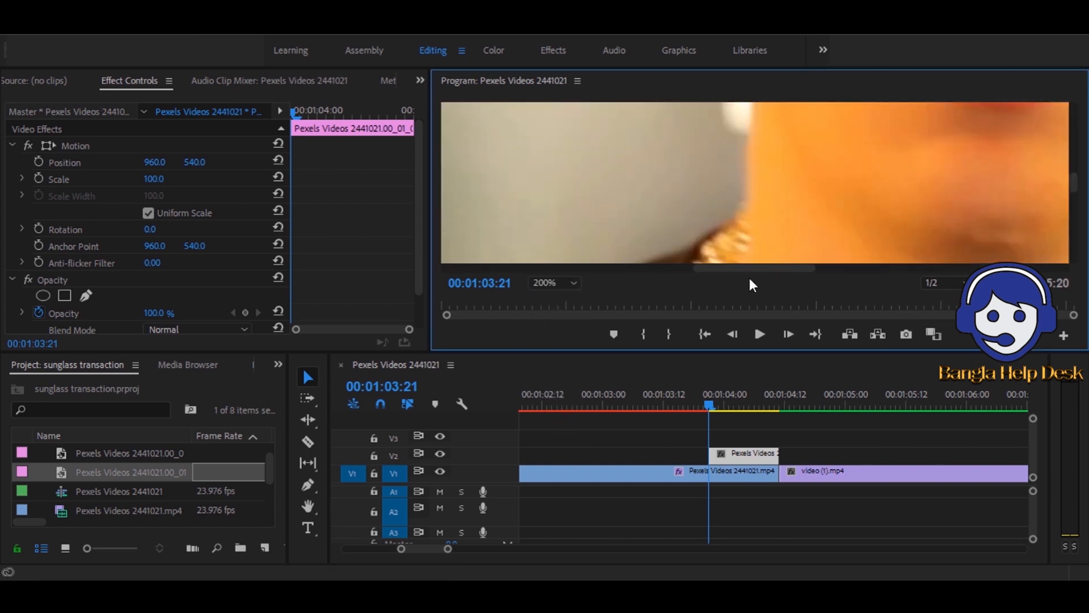
click(554, 283)
click(558, 406)
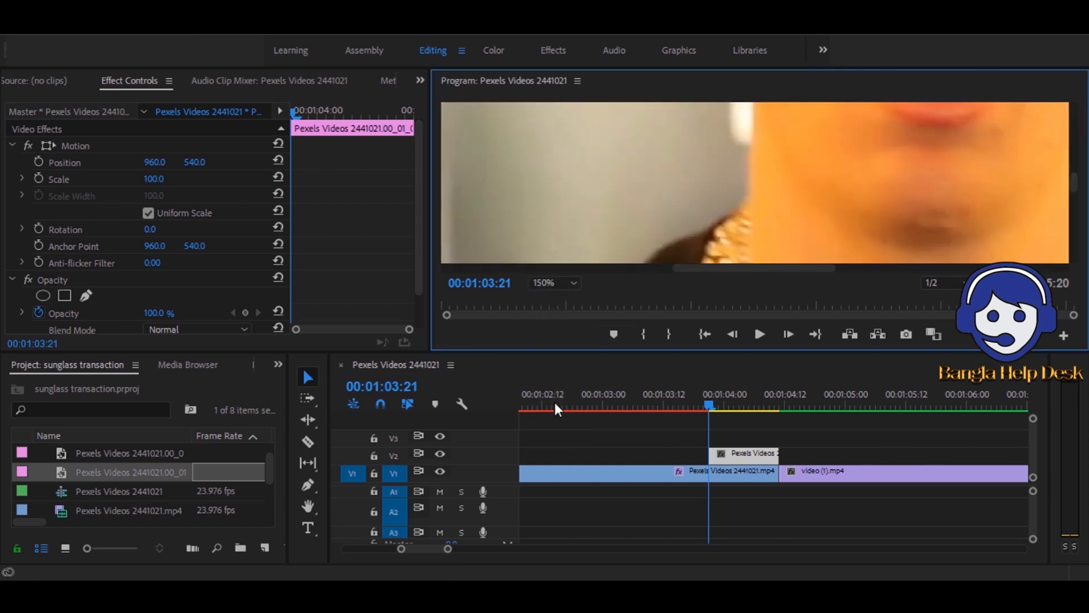
drag(722, 267, 794, 267)
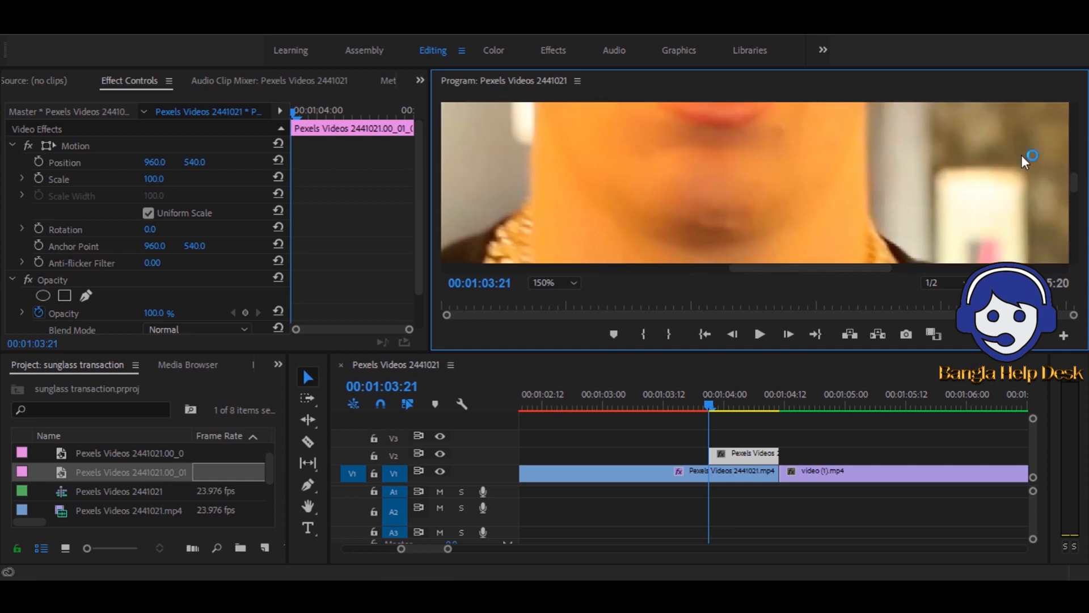
drag(1071, 190, 1076, 156)
drag(802, 268, 790, 268)
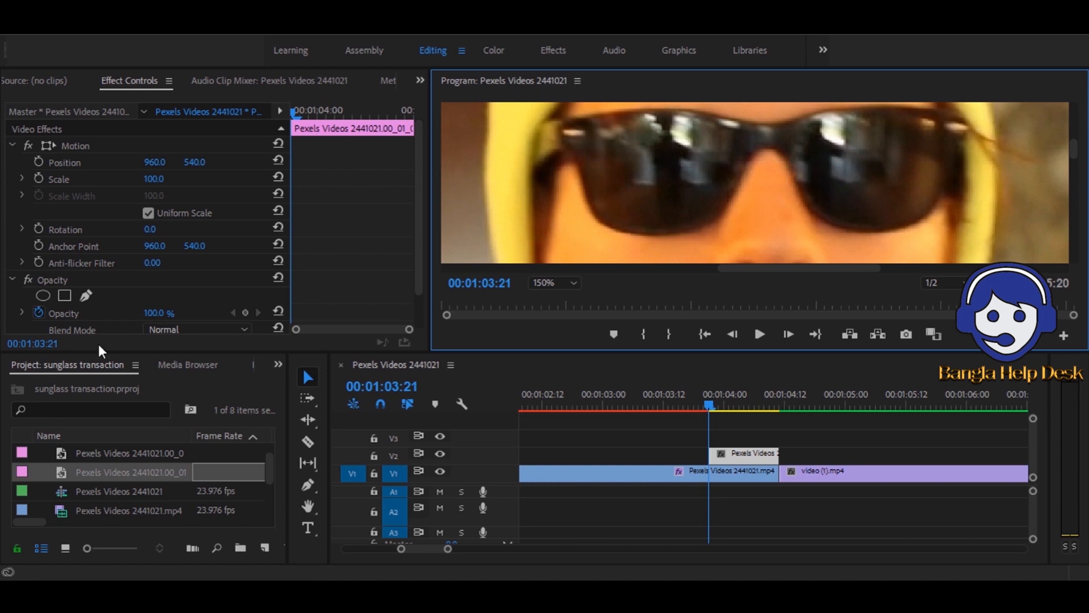
drag(416, 196, 412, 243)
click(86, 256)
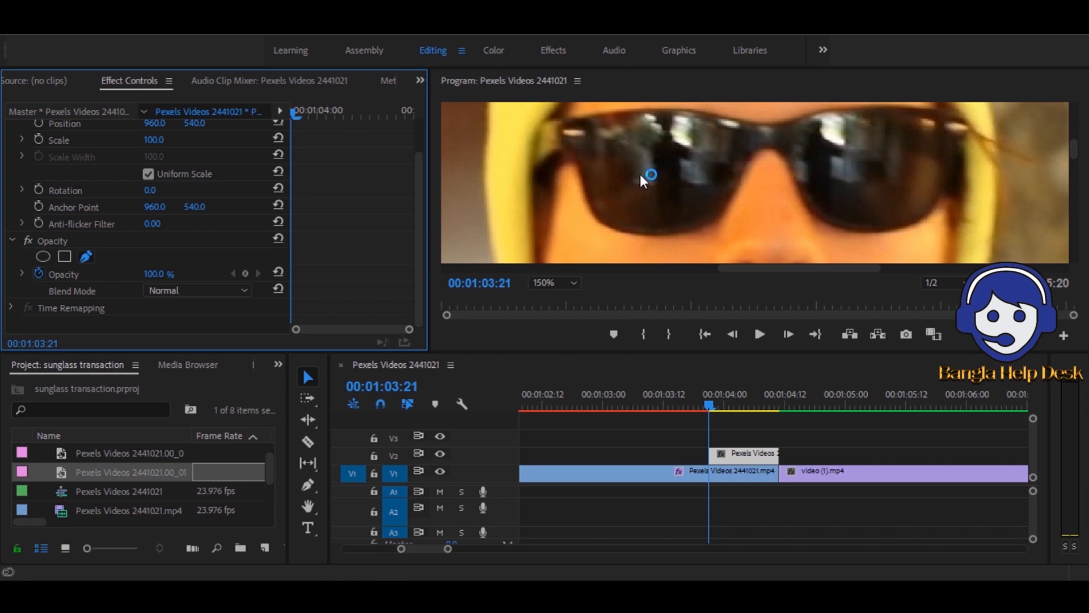
click(593, 128)
click(618, 117)
click(658, 114)
click(689, 112)
click(712, 123)
click(734, 132)
click(755, 128)
click(784, 127)
click(806, 117)
click(835, 111)
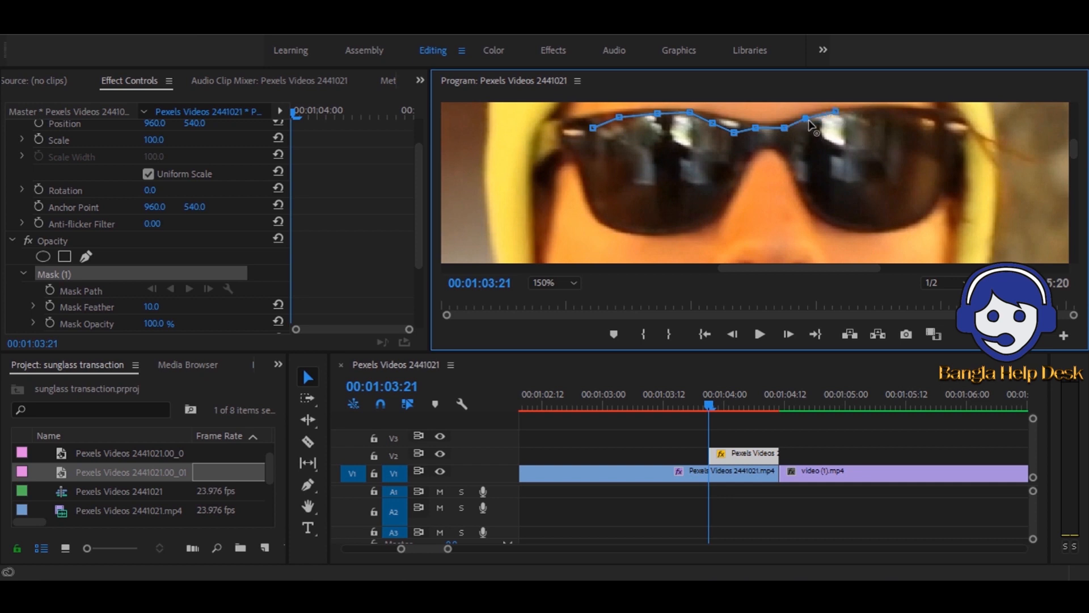
click(869, 113)
click(901, 115)
click(935, 124)
click(944, 153)
click(939, 186)
click(917, 218)
click(879, 224)
click(839, 219)
click(812, 201)
click(799, 174)
click(792, 154)
click(771, 145)
click(746, 150)
click(589, 195)
click(586, 163)
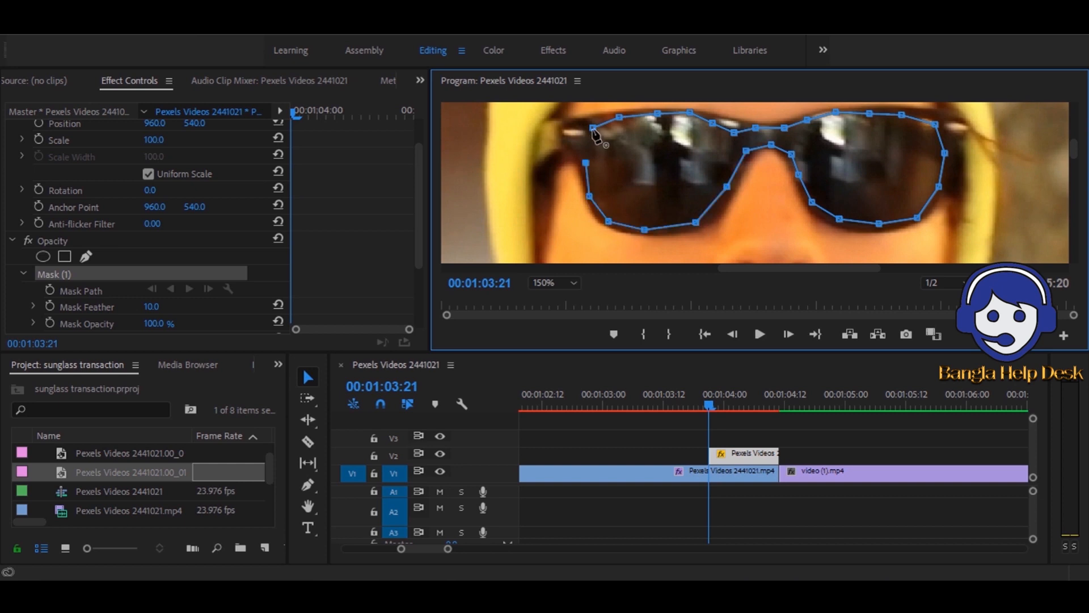
click(593, 130)
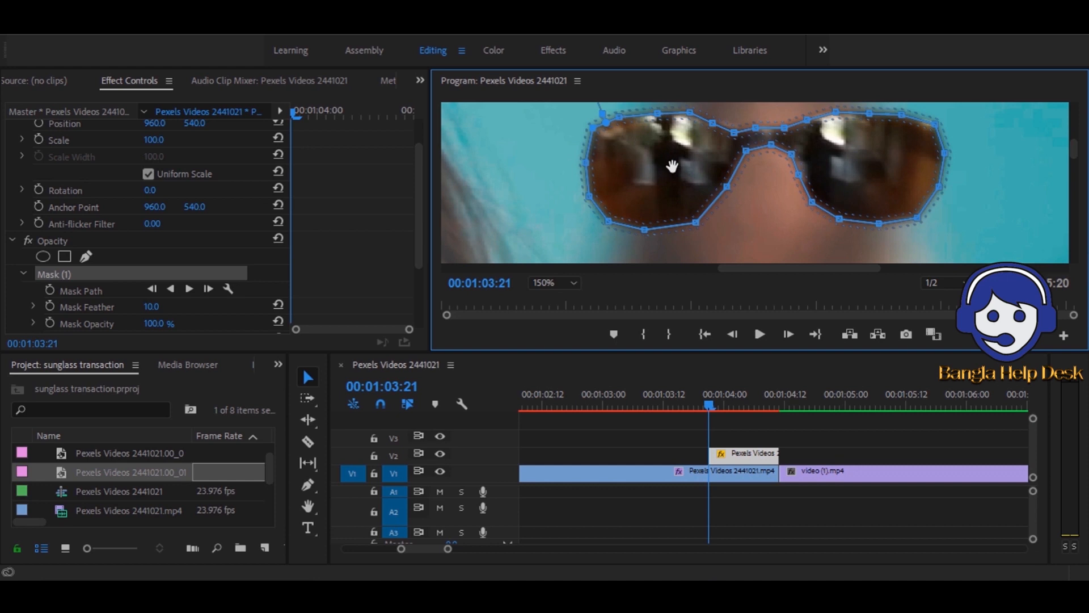
- Draw a second closed opacity mask on the still covering the sunglasses' bridge and the skin directly above and below it
click(83, 255)
key(ctrl+z)
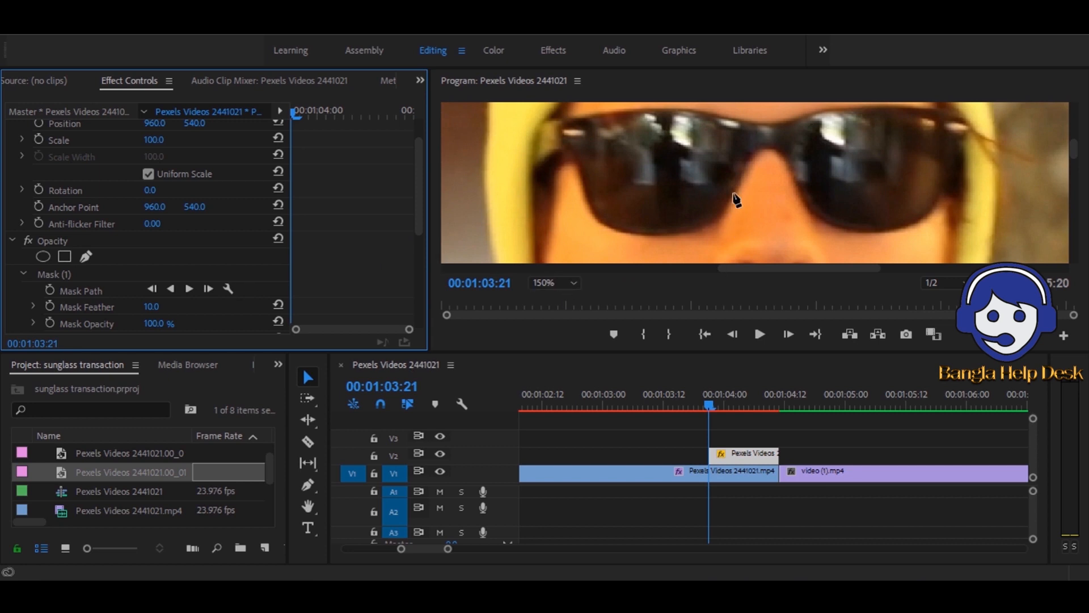
click(700, 117)
click(727, 133)
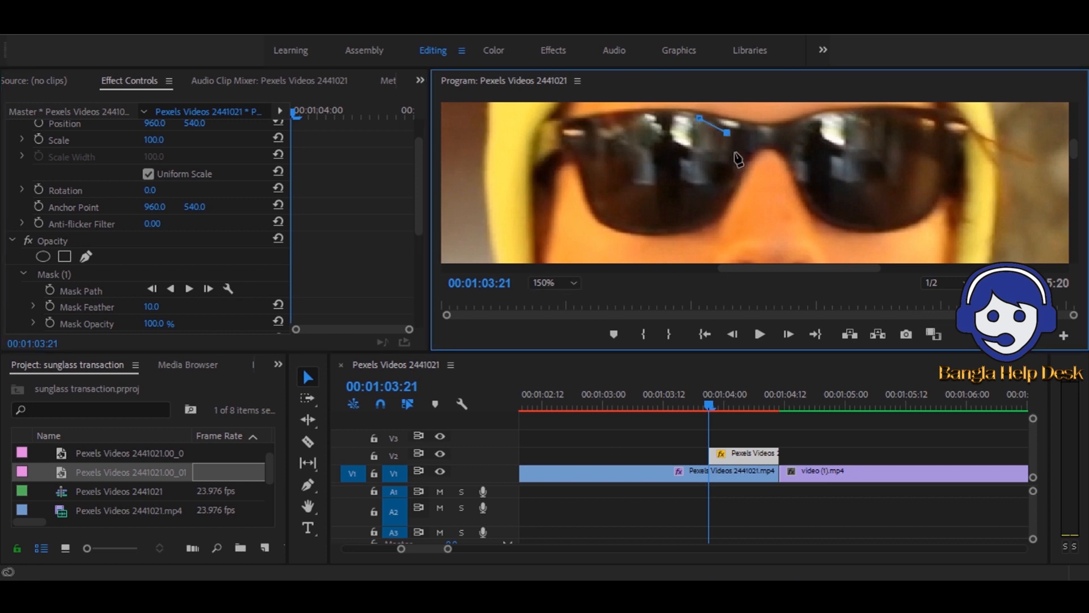
click(735, 151)
click(729, 173)
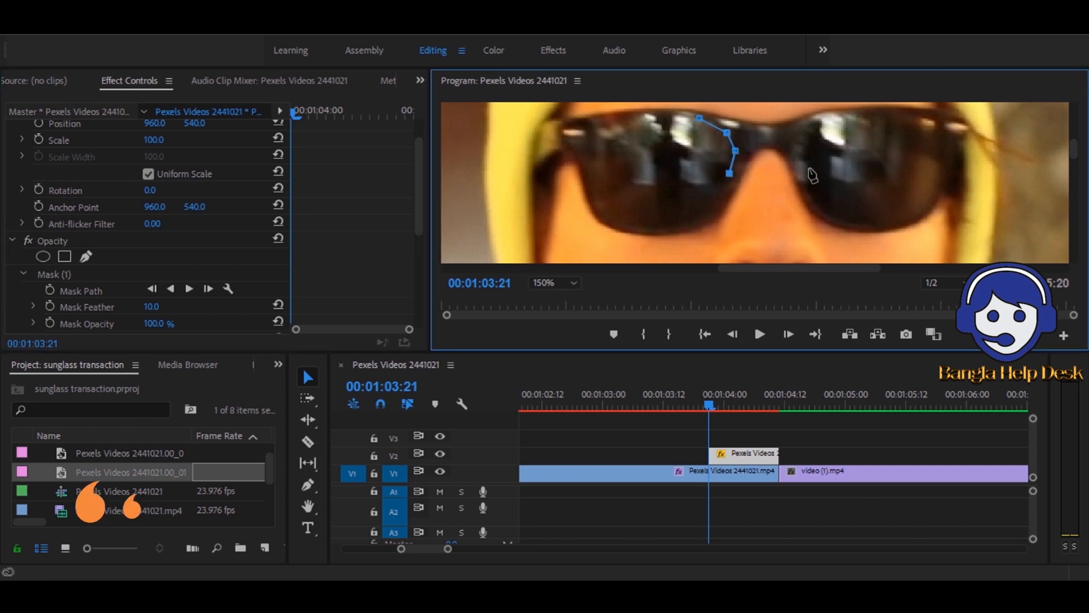
click(806, 168)
click(809, 139)
click(827, 118)
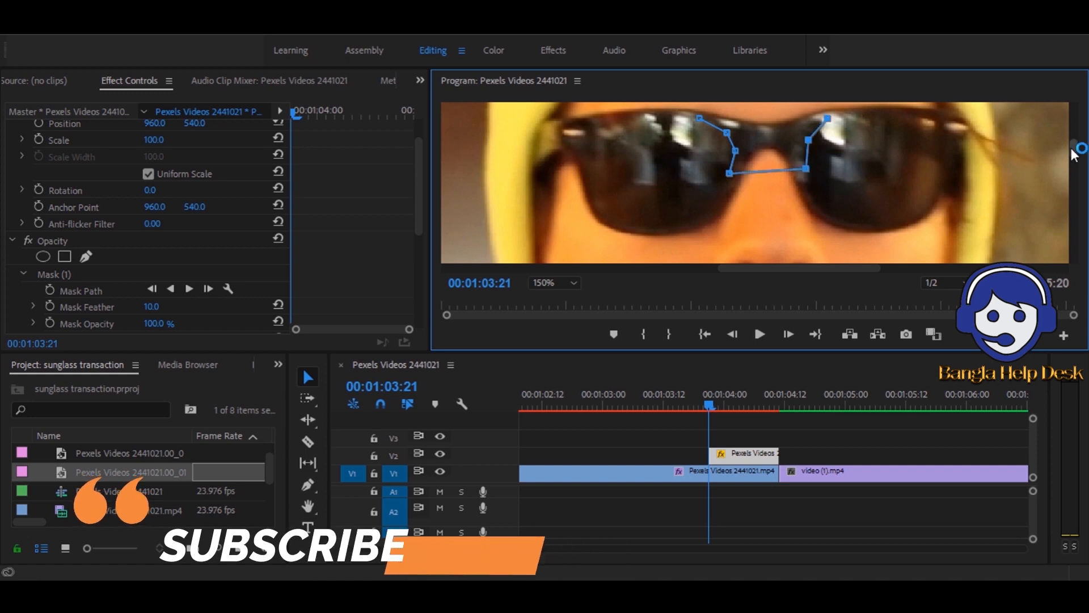
drag(1078, 165, 1078, 142)
click(826, 139)
click(698, 138)
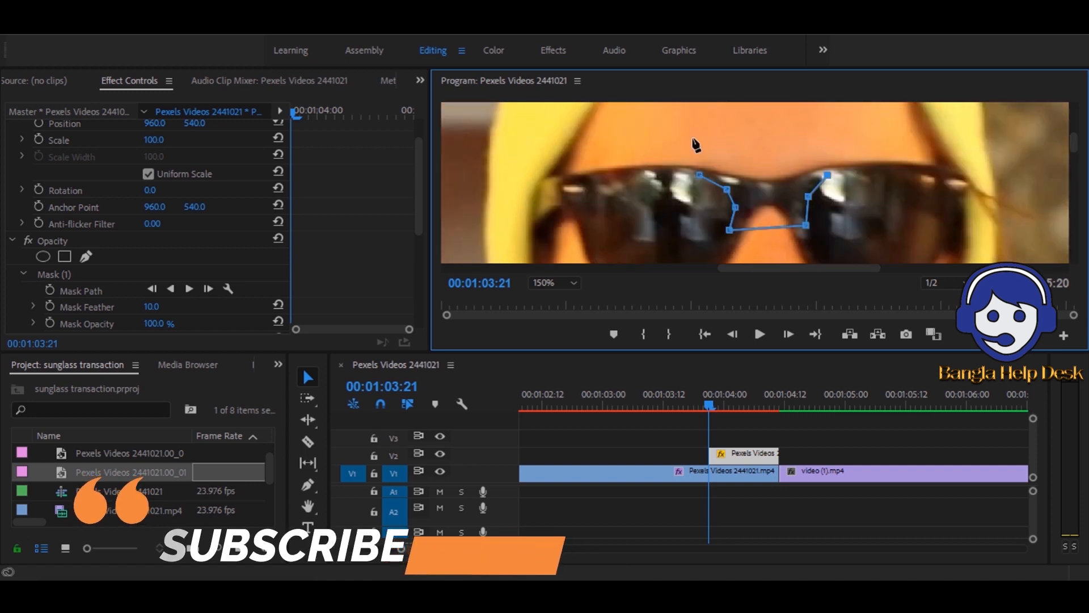
click(699, 175)
- Set Mask Feather to 9 for both opacity masks on the still
drag(418, 150, 420, 201)
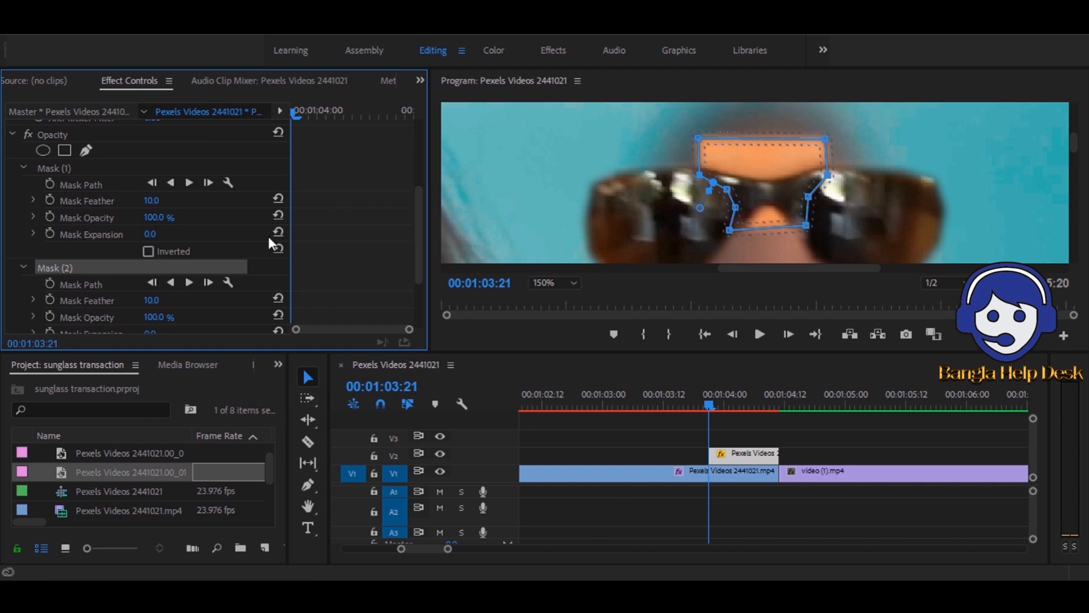
drag(150, 300, 152, 300)
click(150, 200)
text(9)
key(Return)
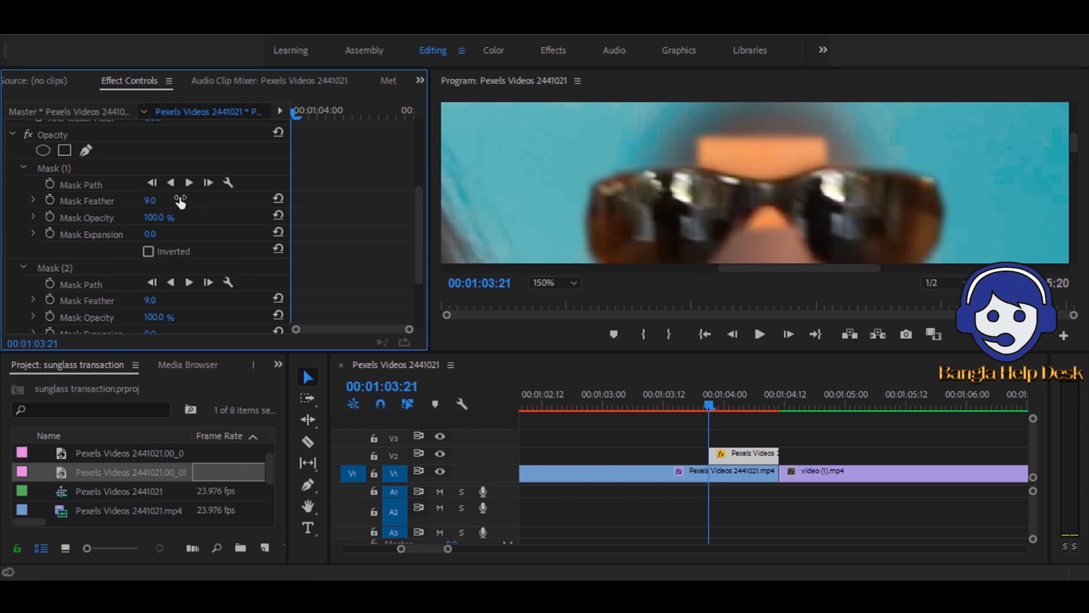
- Invert Mask (1) so the lens area is cut out of the still, and fit the whole frame in the preview
click(545, 282)
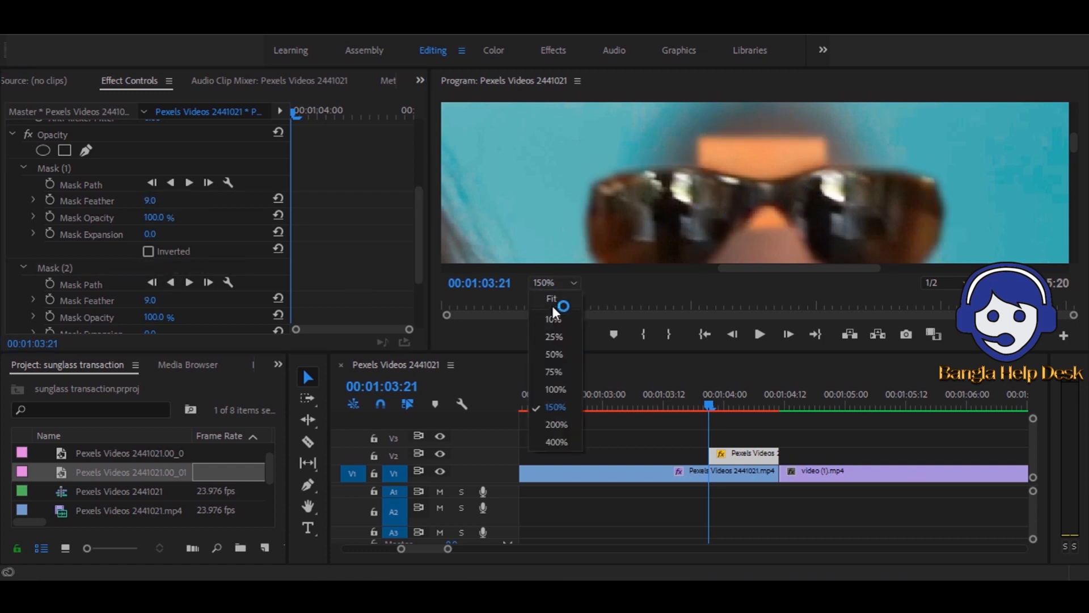
click(148, 251)
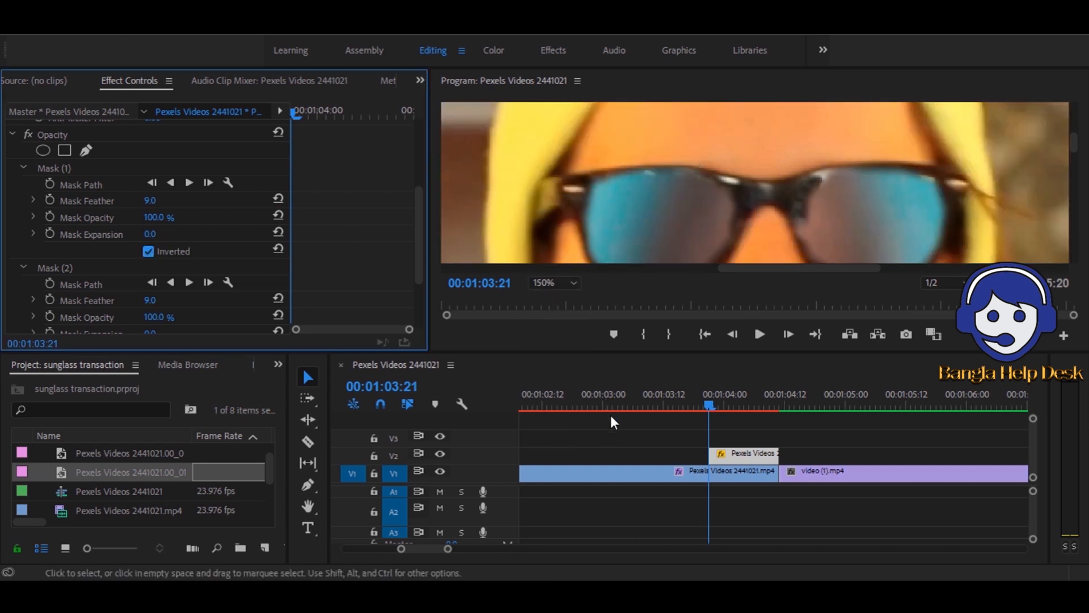
click(566, 283)
click(554, 372)
click(564, 285)
click(556, 300)
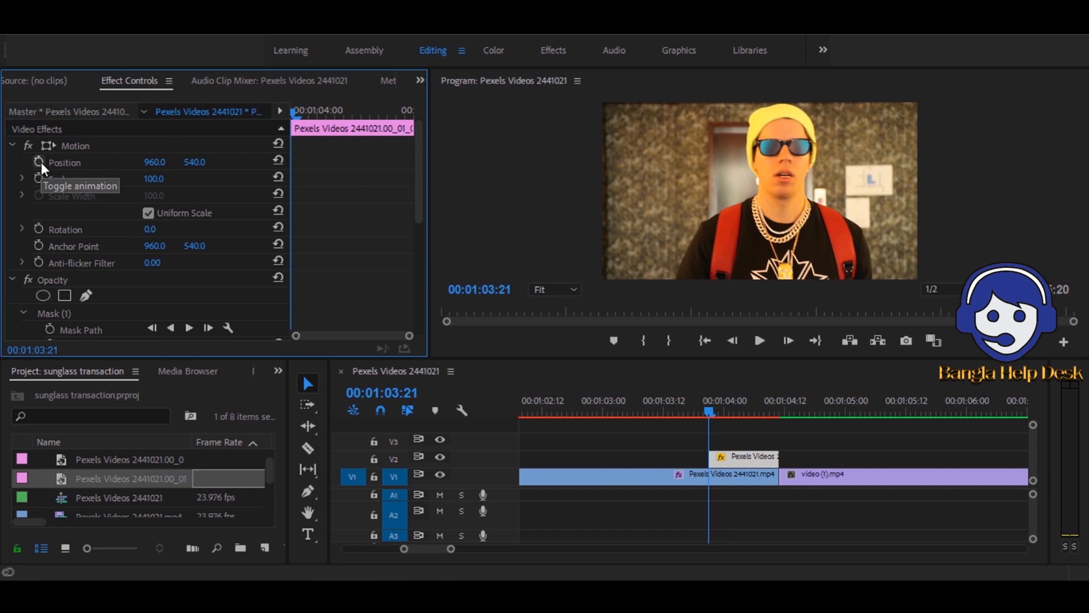
- Enable Position and Scale keyframing on the still and delete the two keyframes at its start
click(40, 162)
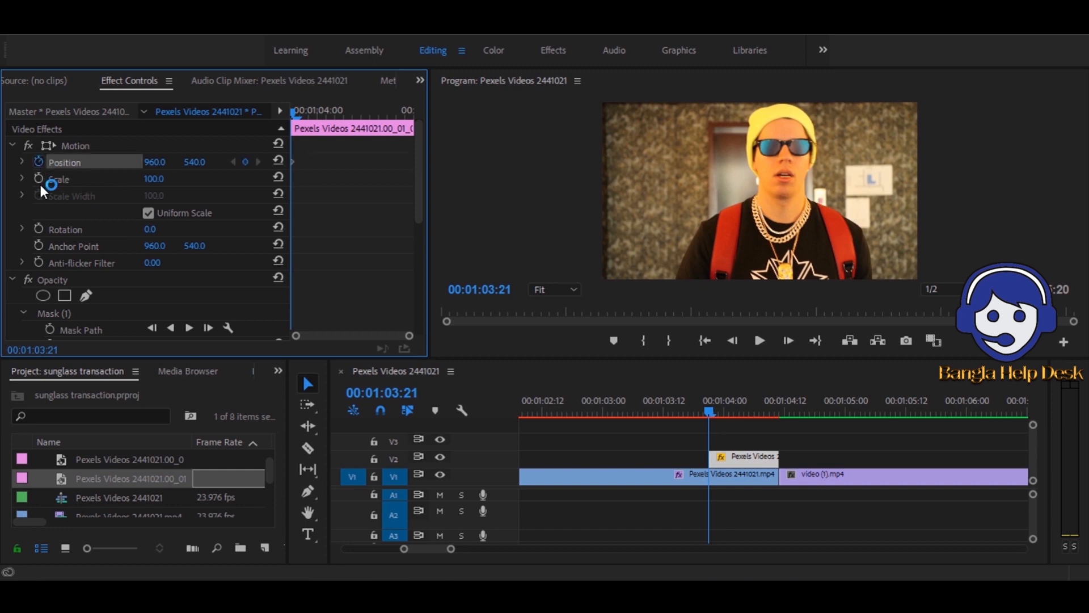
click(39, 179)
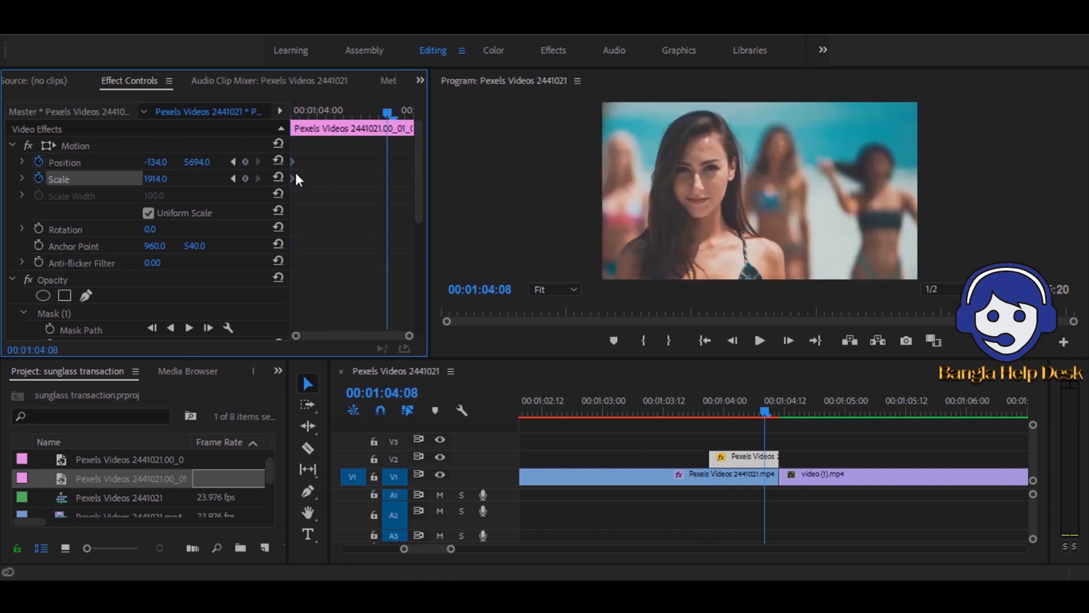
click(293, 162)
key(Delete)
click(292, 179)
key(Delete)
- Add keyframes for Position 960, 540 and Scale 100, and move both to the end of the still
drag(386, 113, 320, 140)
click(709, 411)
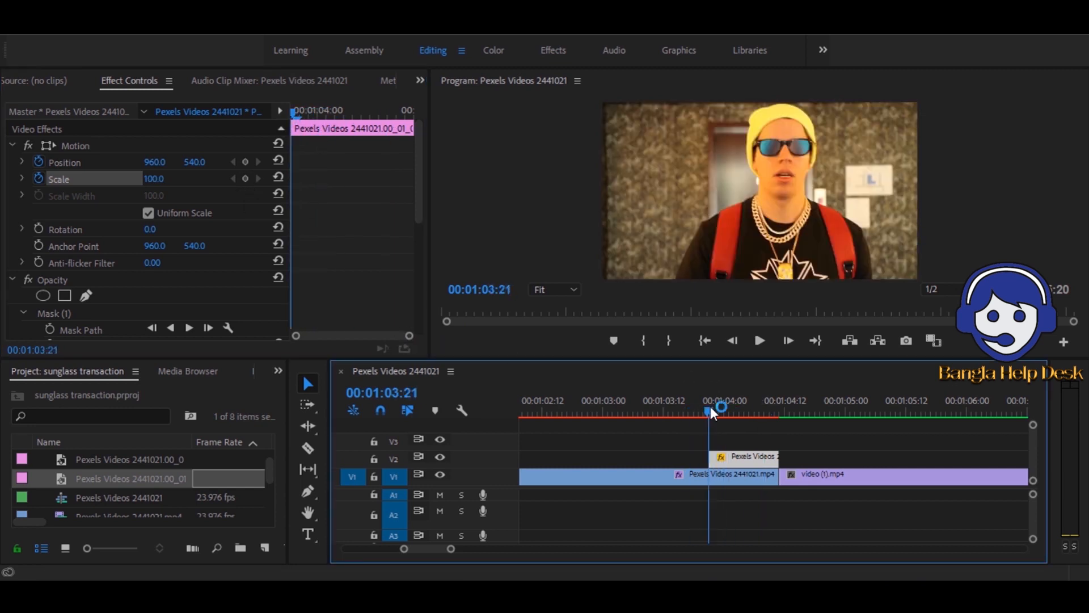
drag(292, 114, 301, 115)
click(245, 162)
click(245, 178)
drag(311, 195, 473, 186)
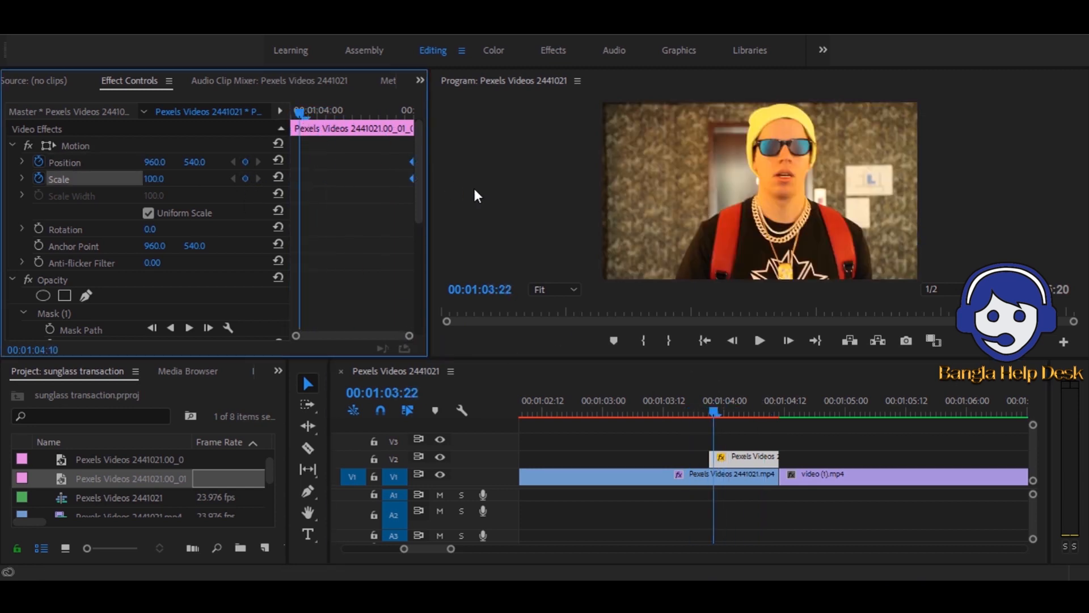
- At the still's first frame, 00:01:03:21, set Scale to 1859 and Position to -70, 5255
drag(303, 115, 291, 131)
drag(151, 179, 200, 163)
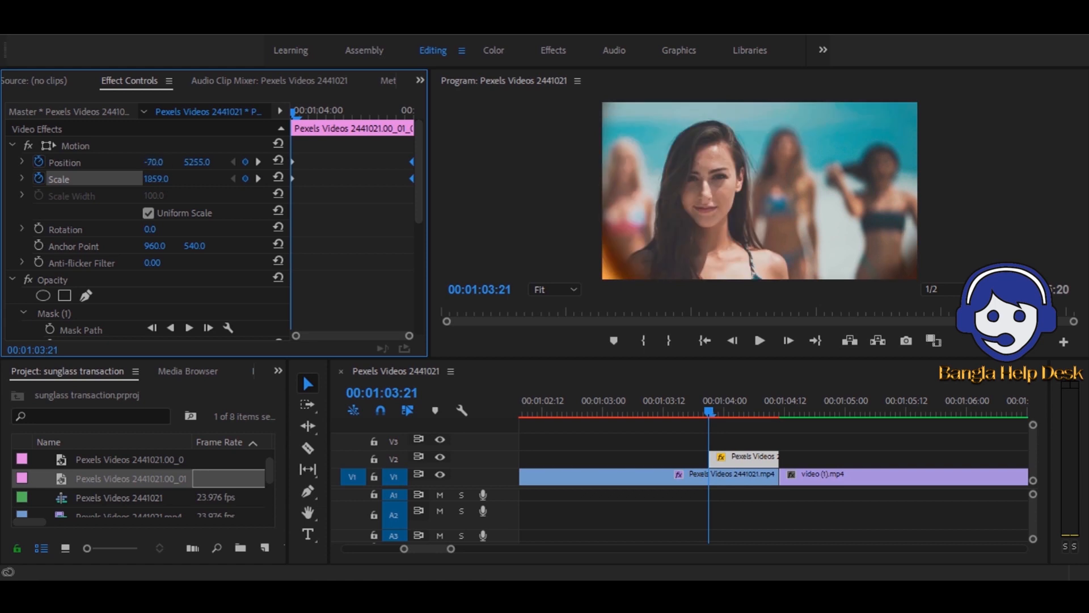
- Refine the still's opening keyframes to Position -175, 5675 and Scale 1923 so the sunglasses frame leaves the shot
drag(201, 164, 168, 163)
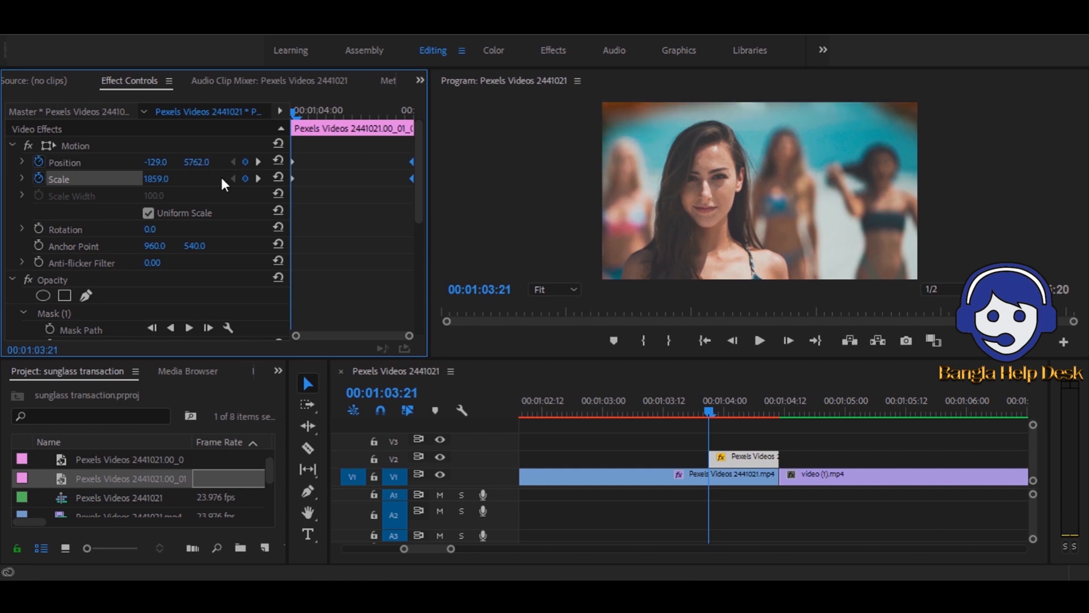
drag(201, 164, 165, 179)
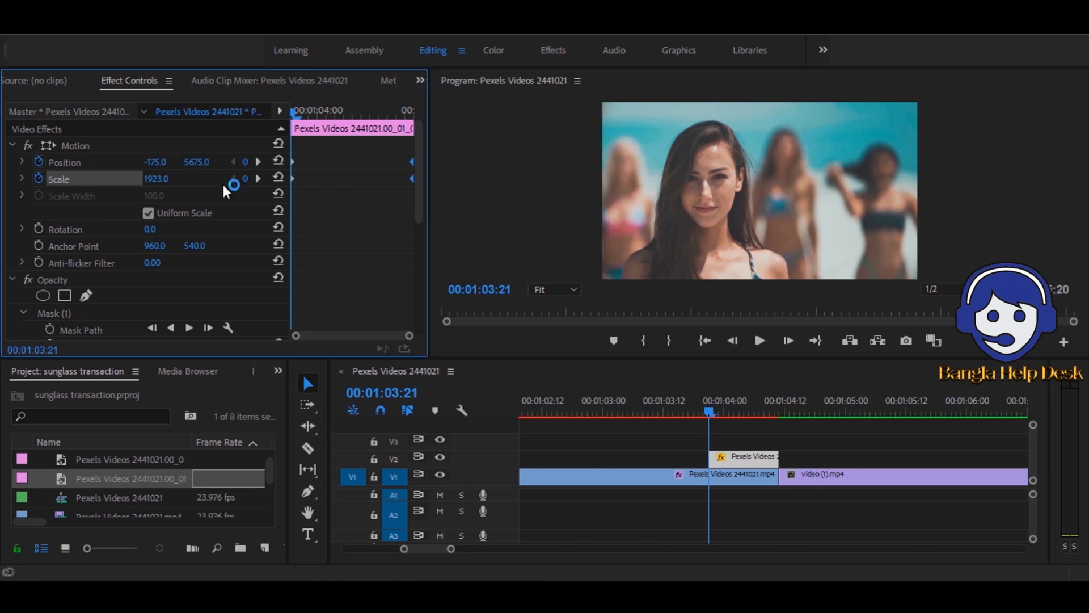
mouse_move(708, 407)
mouse_down()
mouse_move(764, 407)
mouse_move(710, 414)
mouse_up()
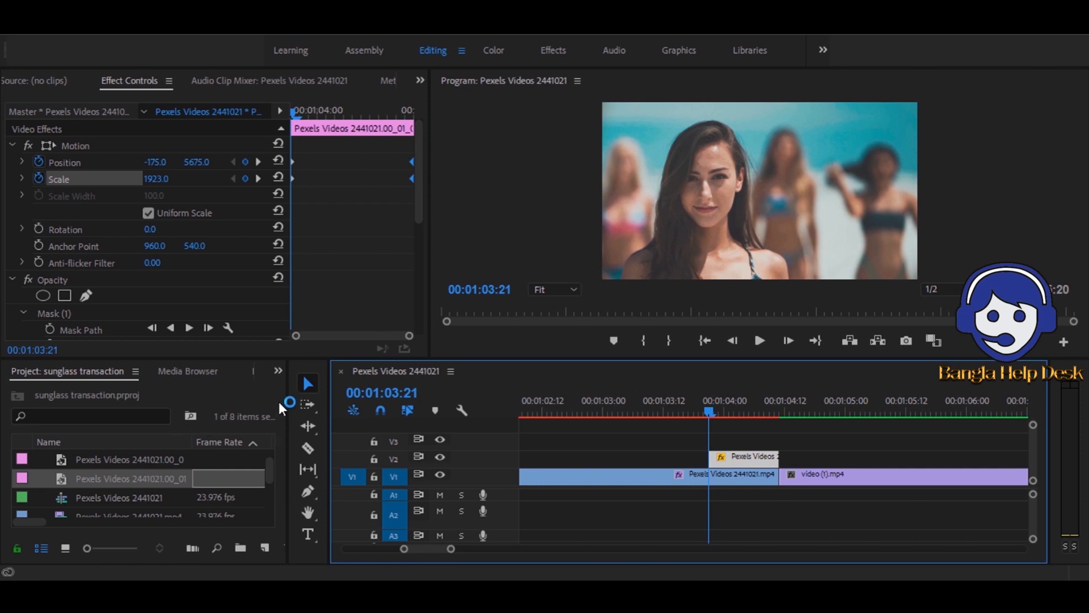
- Search the effects for tint and apply the Tint effect to the Pexels Videos 2441021.mp4 clip on V1
click(280, 370)
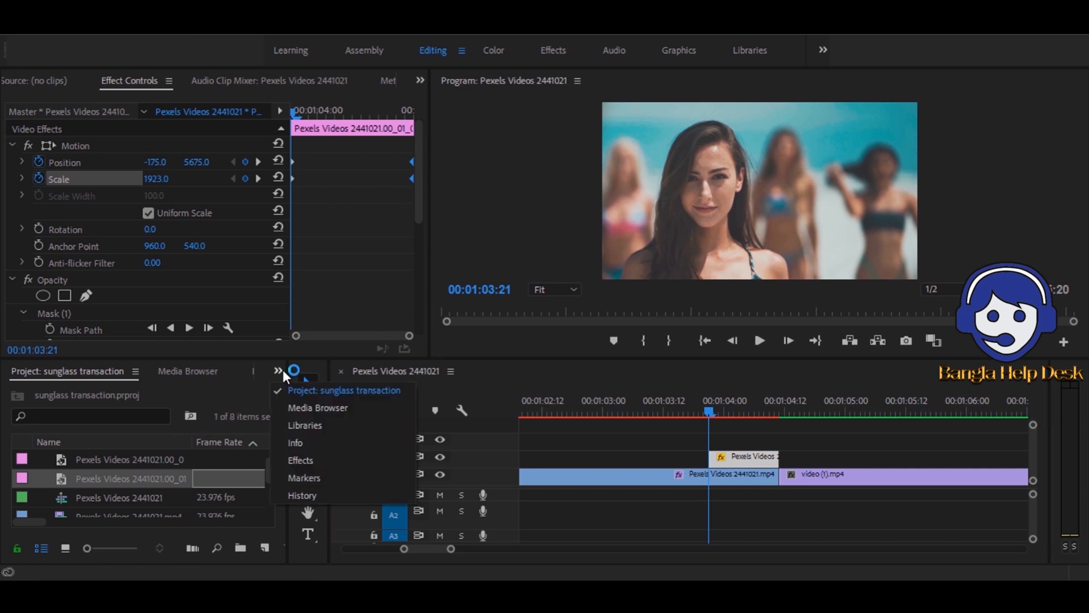
click(299, 464)
click(97, 390)
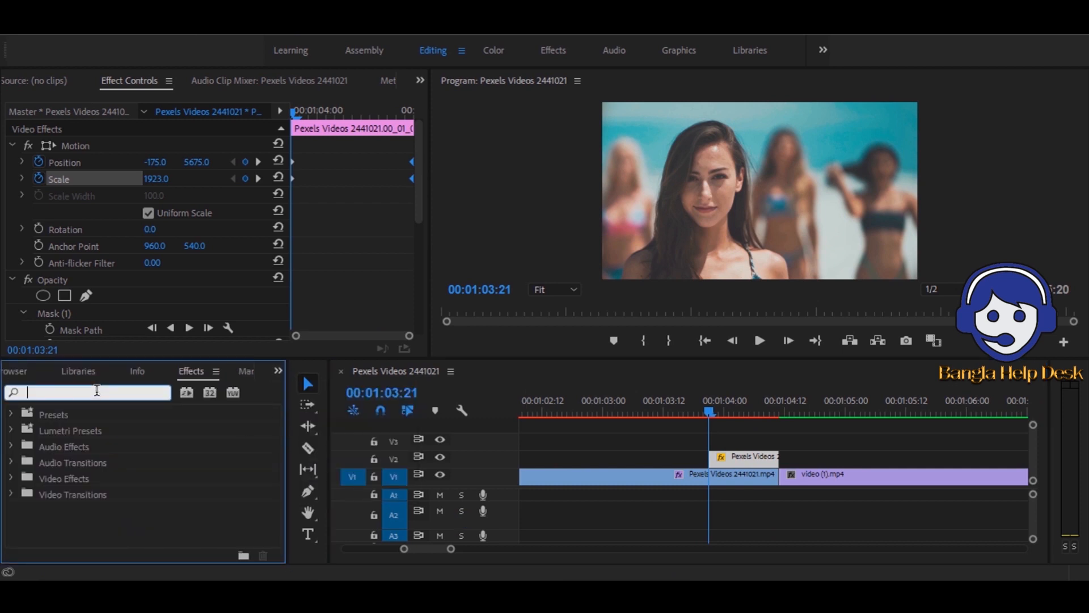
text(tin)
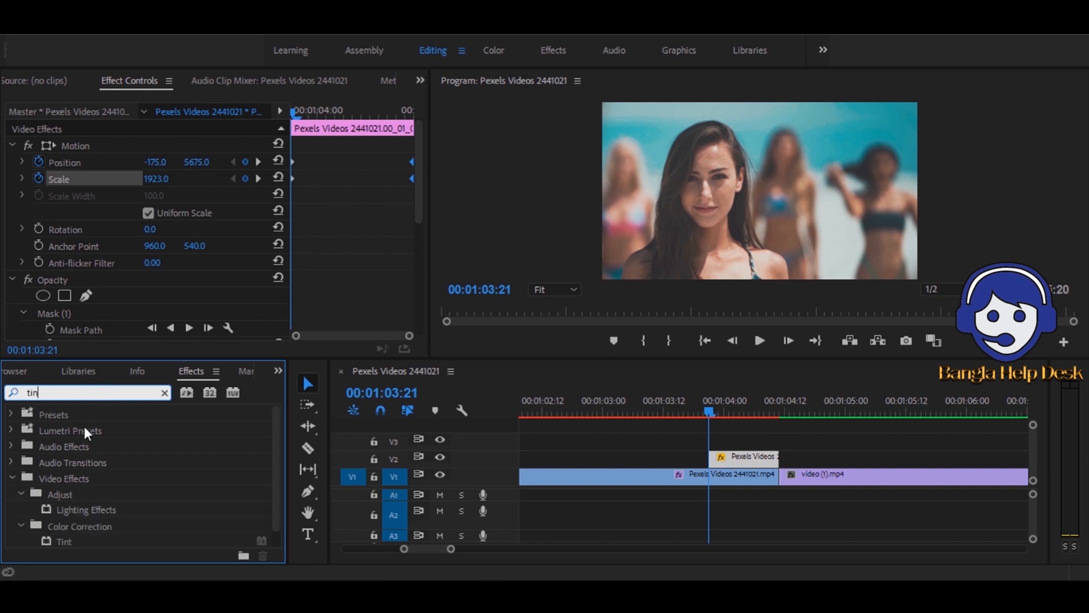
scroll(83, 463, down, 1)
text(t)
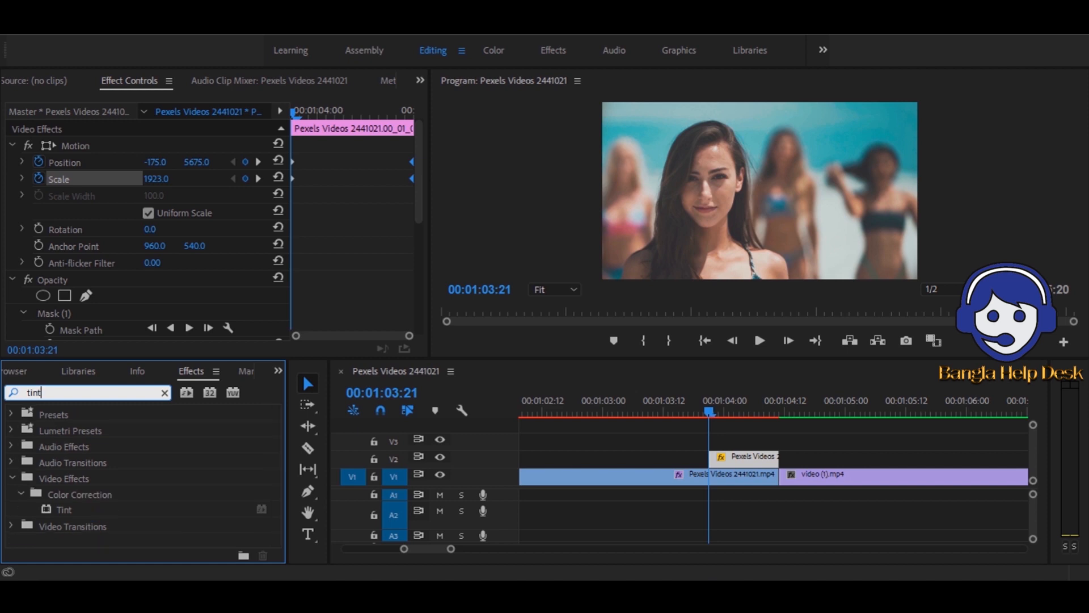
drag(57, 508, 703, 481)
- Sample the Tint's Map Black To colour from the man's sunglasses at 00:01:04:11, and sample a colour for Map White To
key(Left)
key(Left)
key(Left)
click(260, 287)
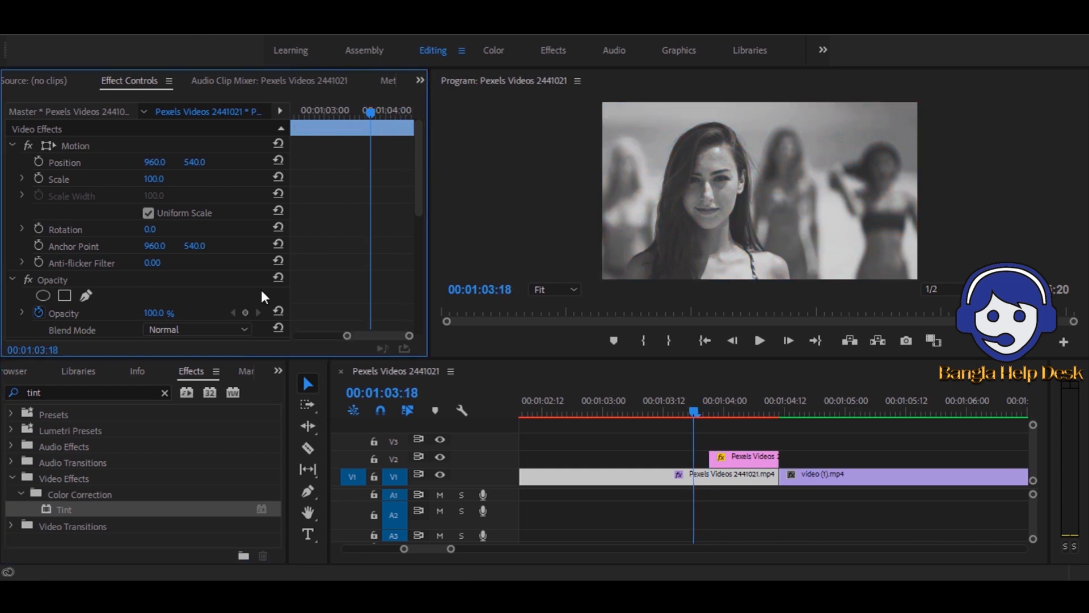
scroll(233, 270, down, 15)
scroll(234, 278, down, 1)
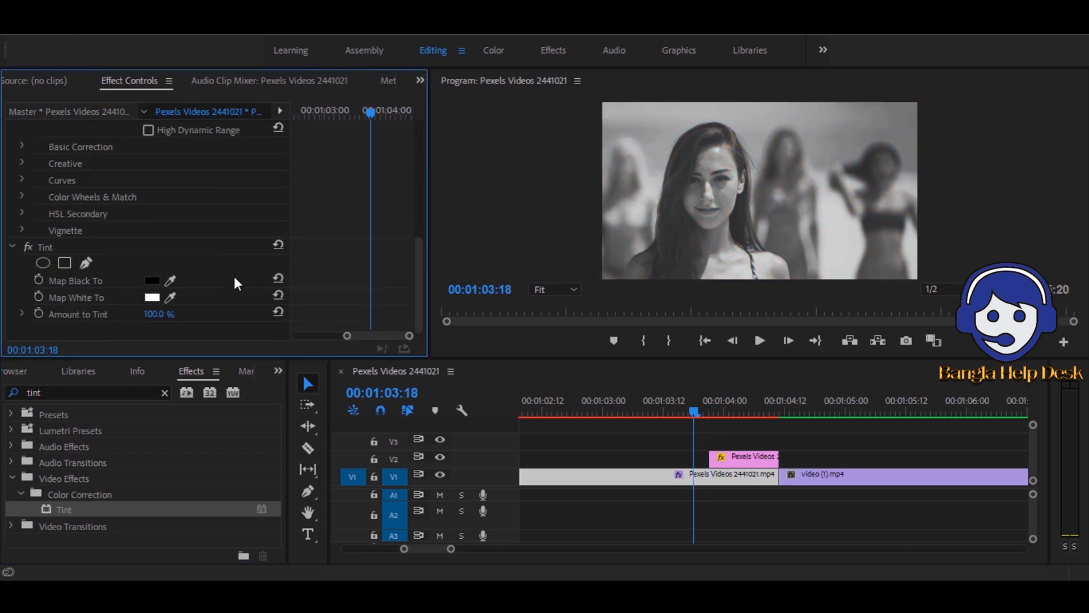
drag(694, 413, 780, 414)
click(170, 279)
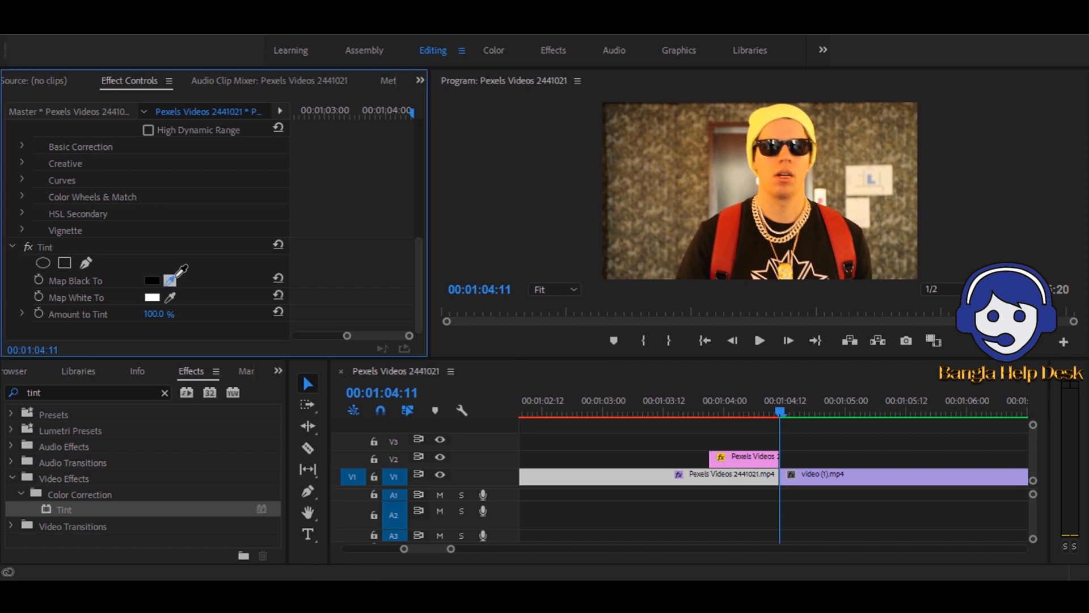
click(764, 151)
click(171, 297)
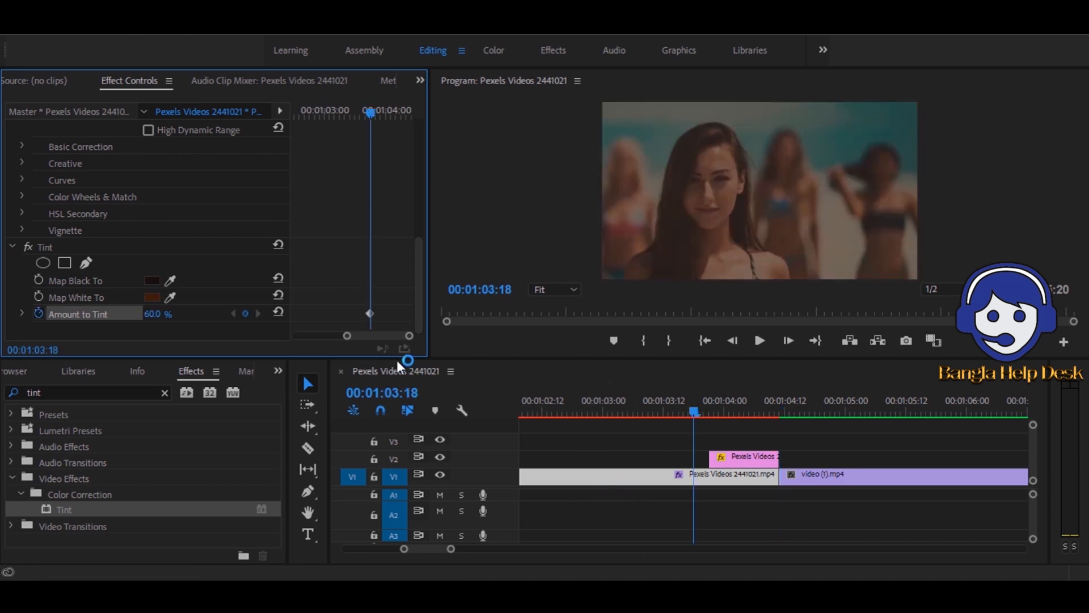
- Add an Amount to Tint keyframe at 00:01:02:18, set it to 0%, and preview the tint fading in
drag(370, 112, 309, 127)
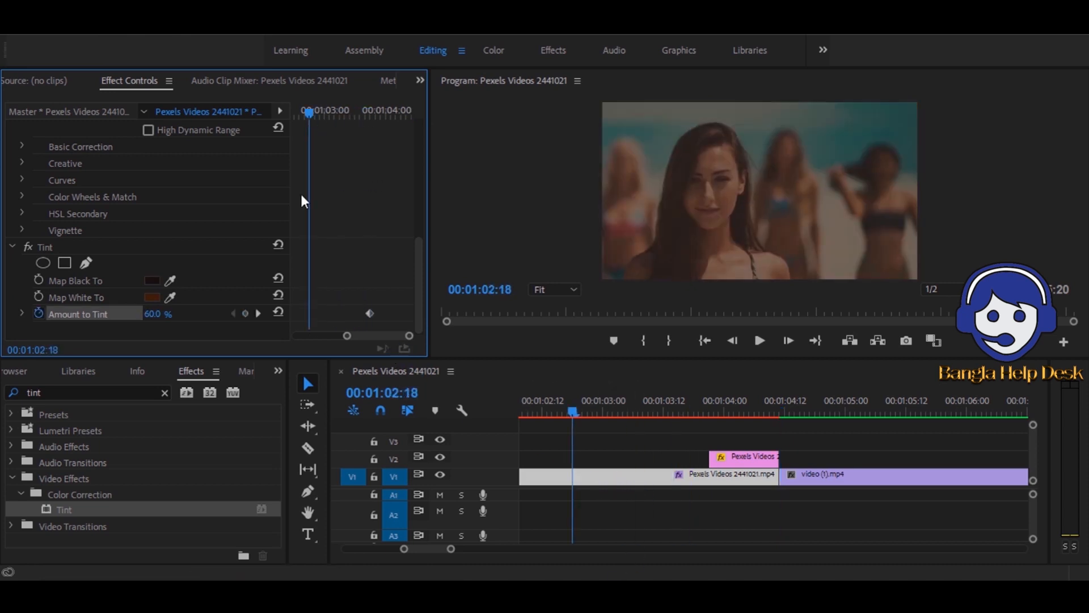
click(245, 313)
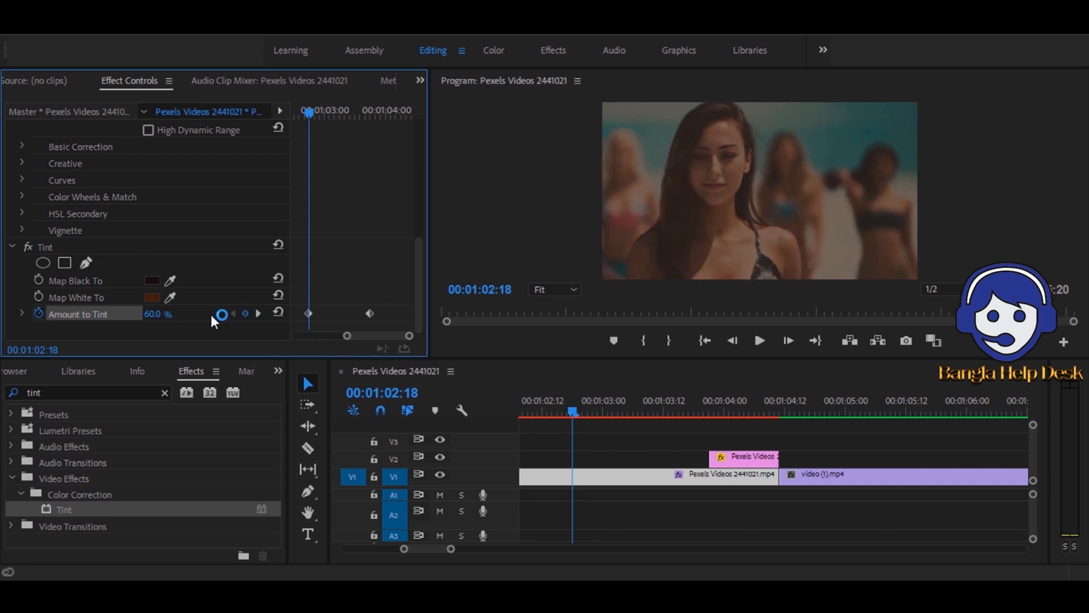
click(151, 315)
text(00)
key(Return)
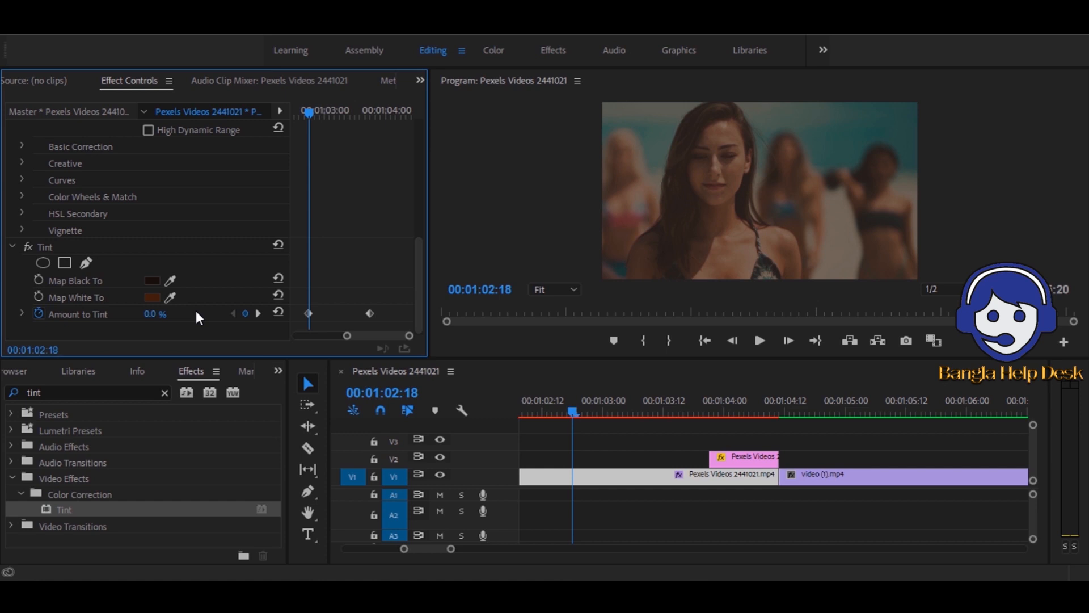
click(570, 409)
key(space)
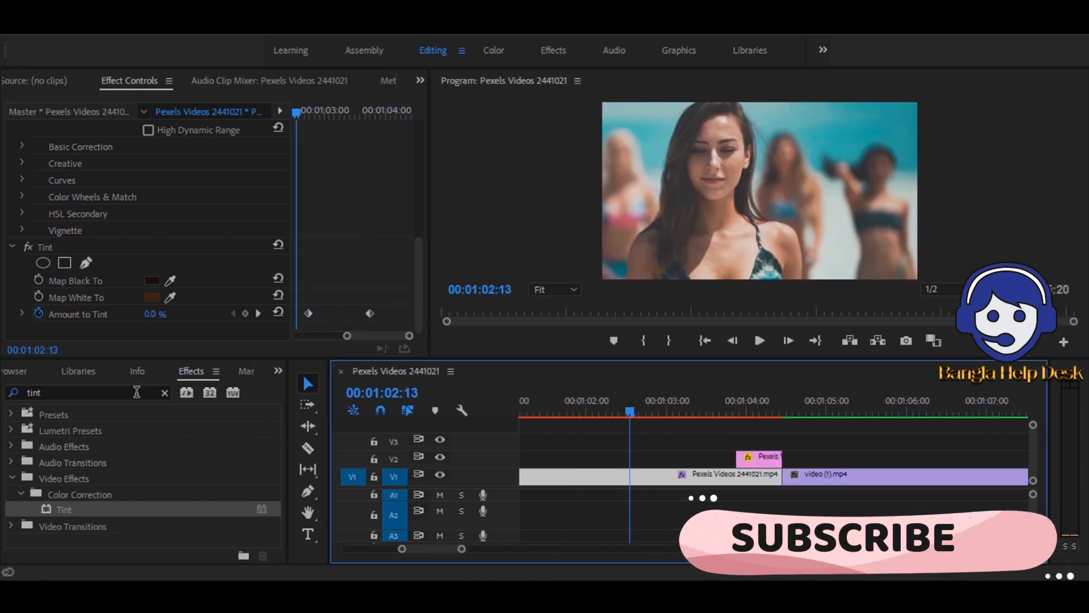
- Search the effects for lens and apply Lens Distortion to the first clip on V1
click(126, 391)
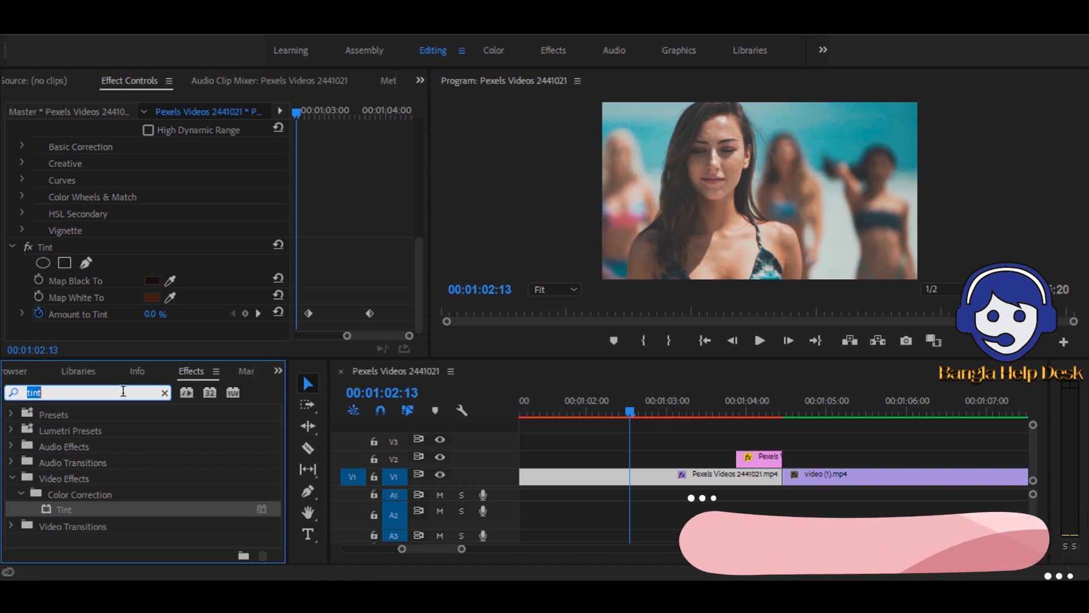
key(BackSpace)
text(ns)
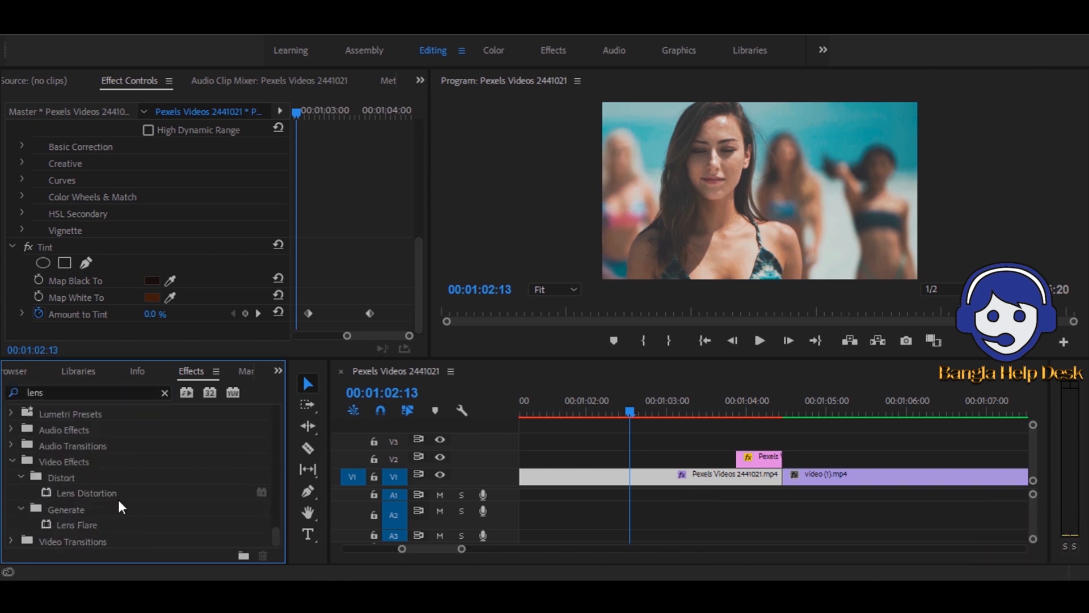
click(109, 496)
drag(106, 492, 743, 482)
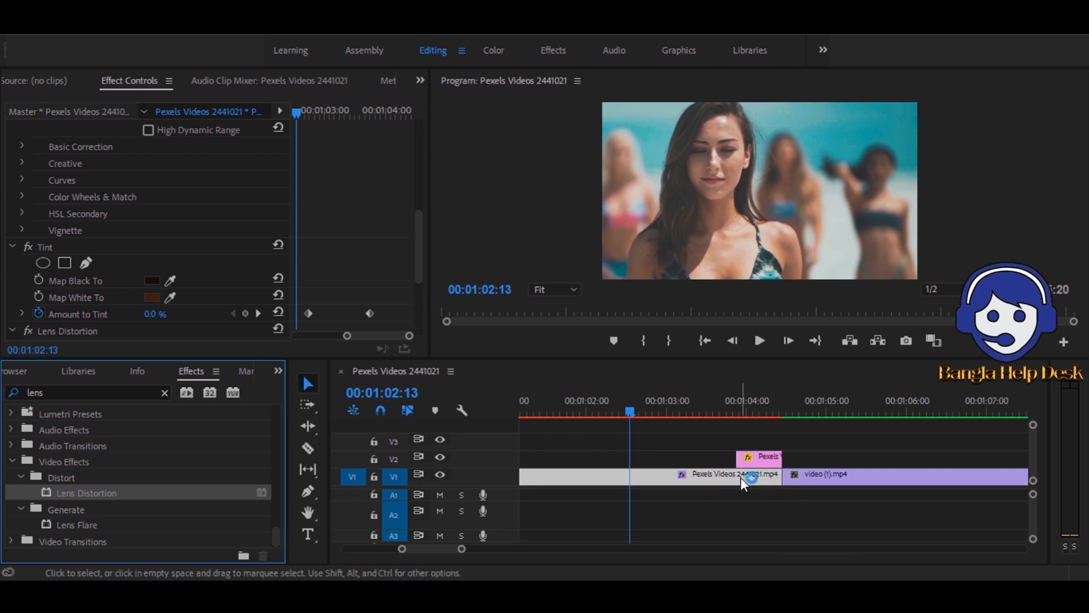
- Enable Curvature keyframing for Lens Distortion at 00:01:03:23, set Curvature to -44, and scrub through the distortion
click(743, 409)
drag(414, 241, 413, 291)
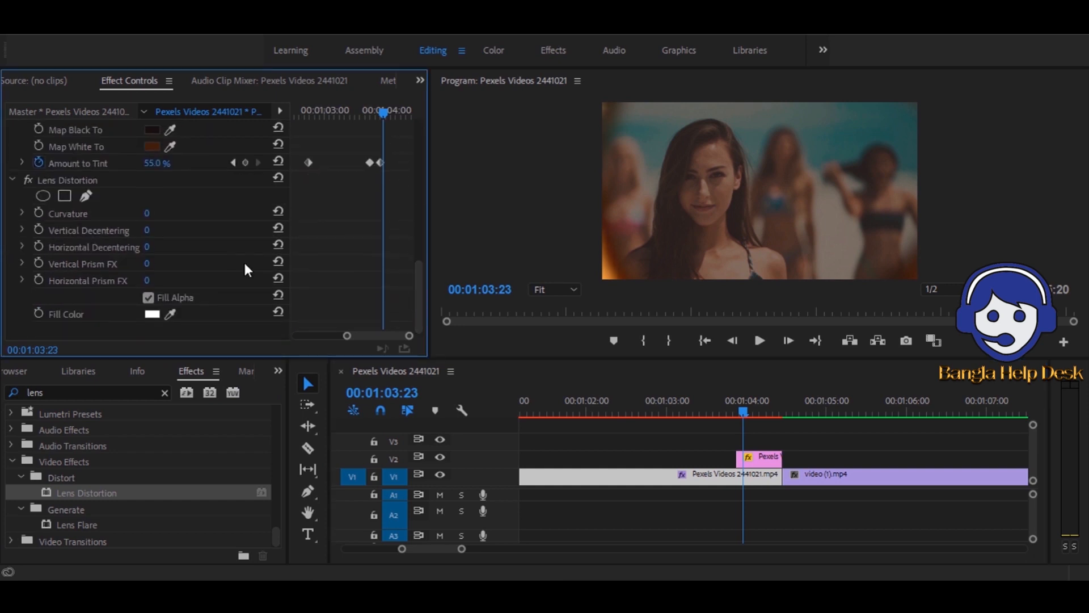
click(148, 216)
text(100)
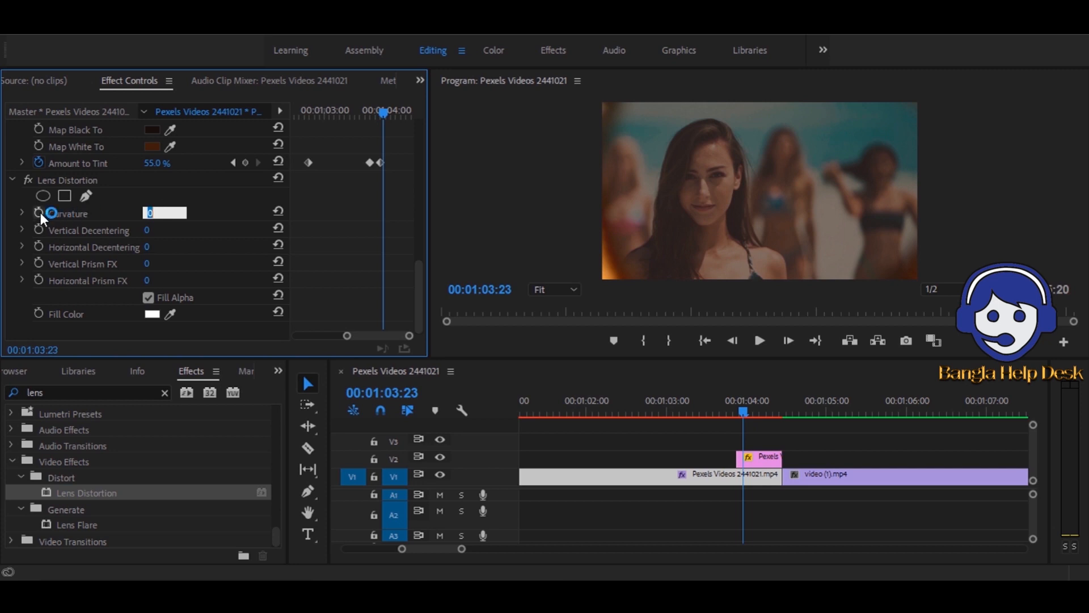
click(39, 213)
drag(150, 214, 58, 213)
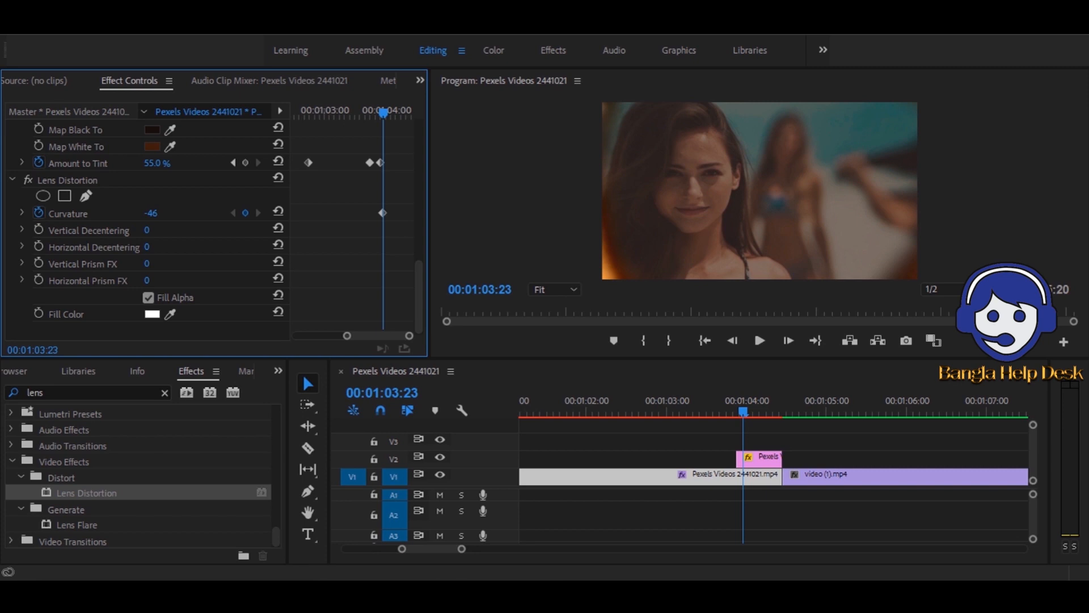
drag(150, 213, 149, 213)
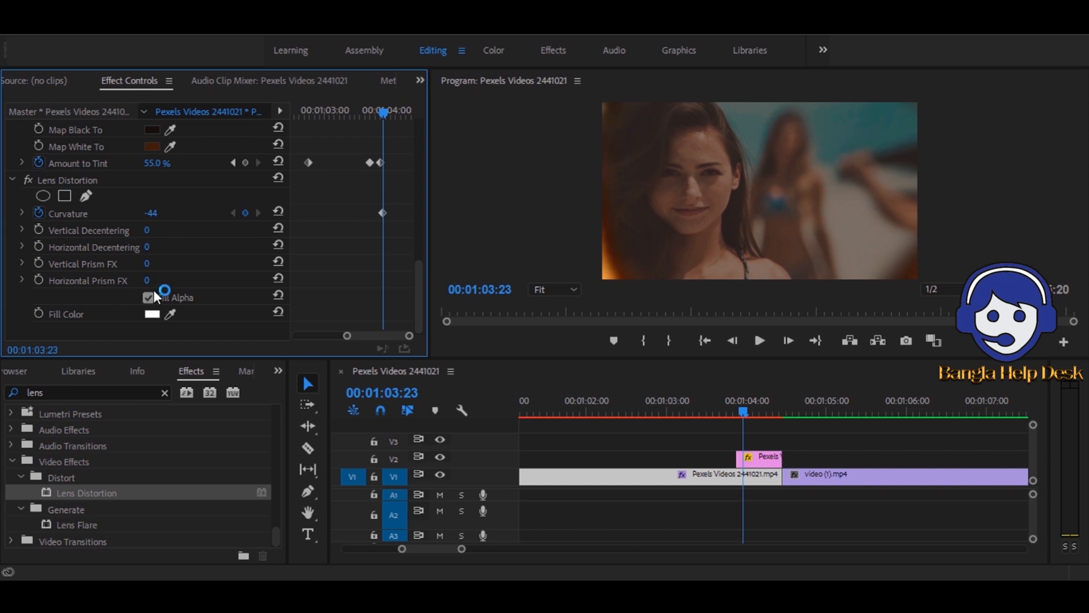
drag(703, 420, 740, 421)
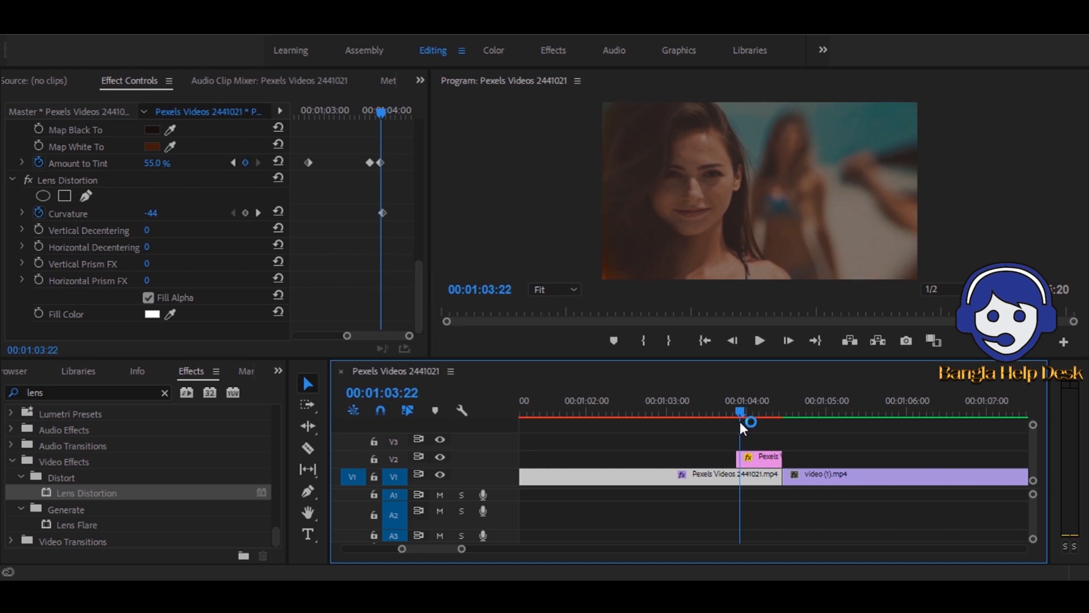
drag(741, 417, 645, 407)
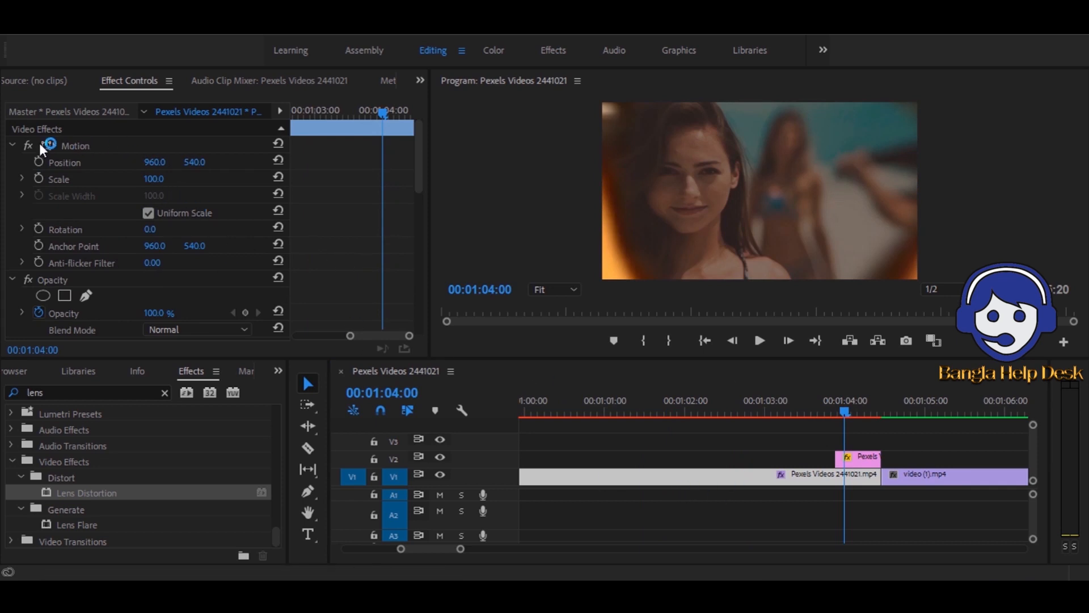
- Enable Position and Scale keyframing on the V1 clip at 00:01:04:00 and set Scale to 135
click(38, 161)
click(40, 180)
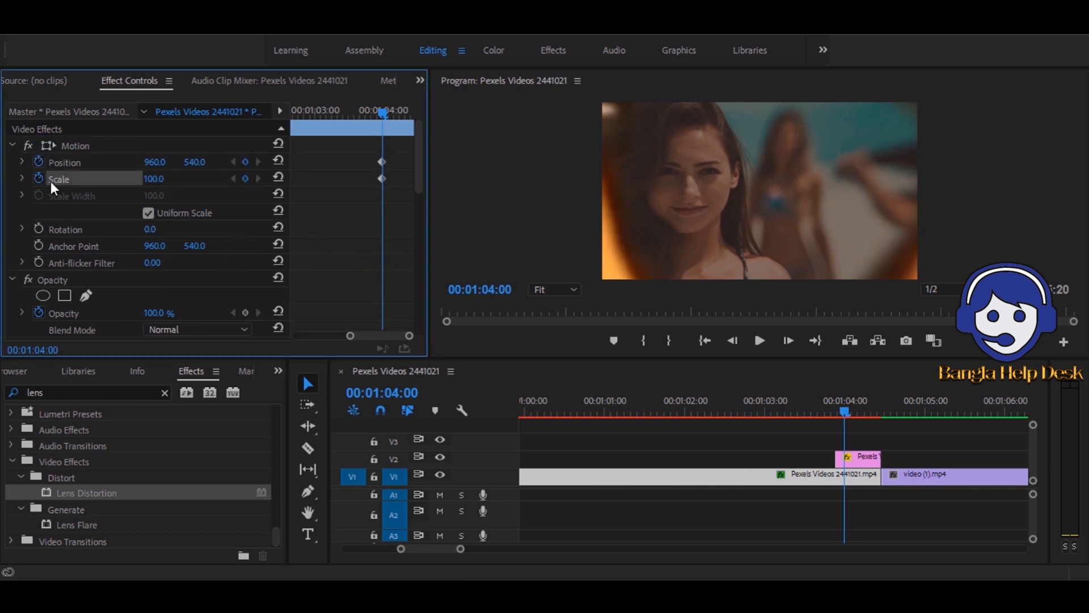
click(152, 180)
text(135)
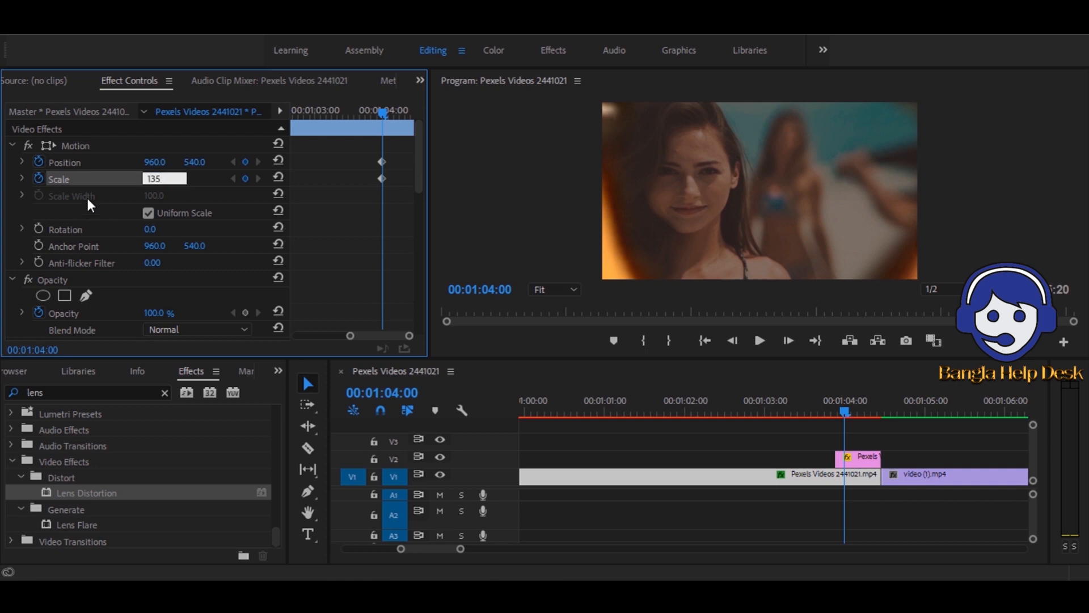
click(203, 179)
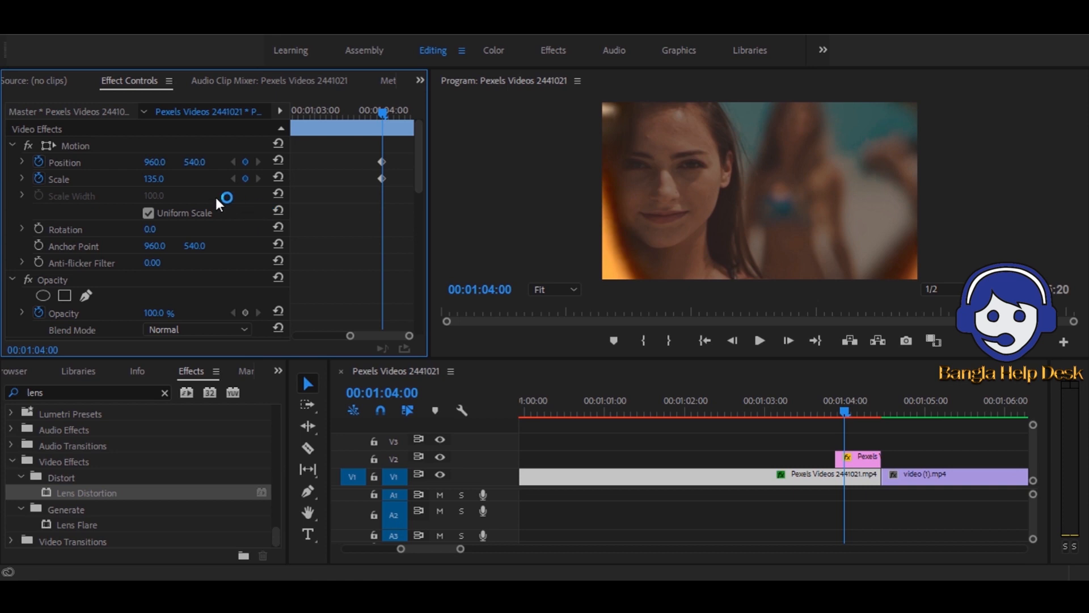
- At 00:01:04:06, set the V1 clip's Scale to 55 and shift its Position to 1414, 318 to fit inside the lens
drag(382, 113, 401, 127)
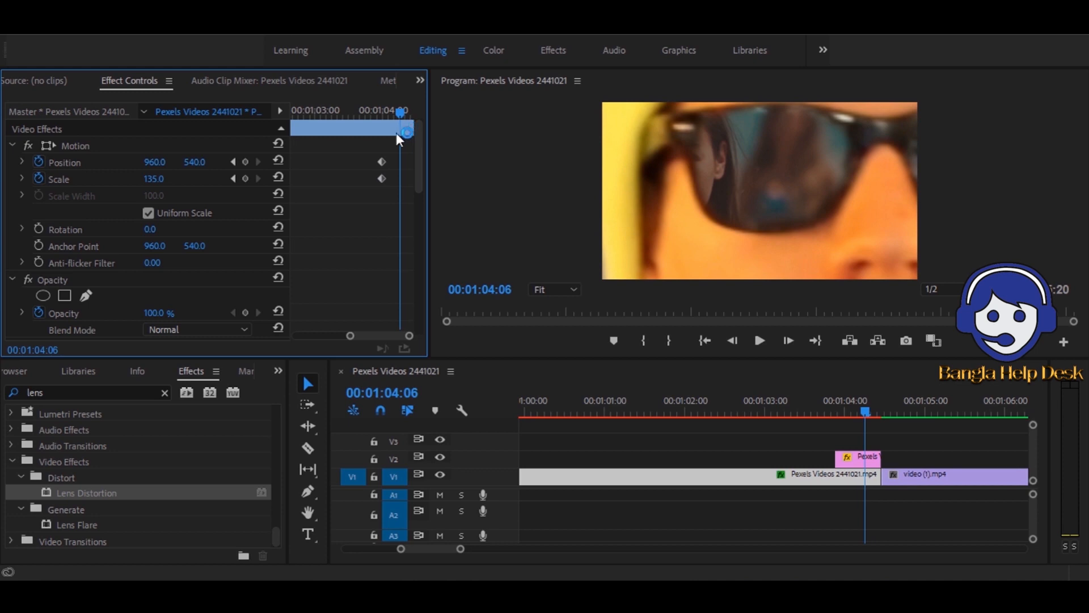
click(164, 177)
click(202, 177)
click(161, 177)
text(55)
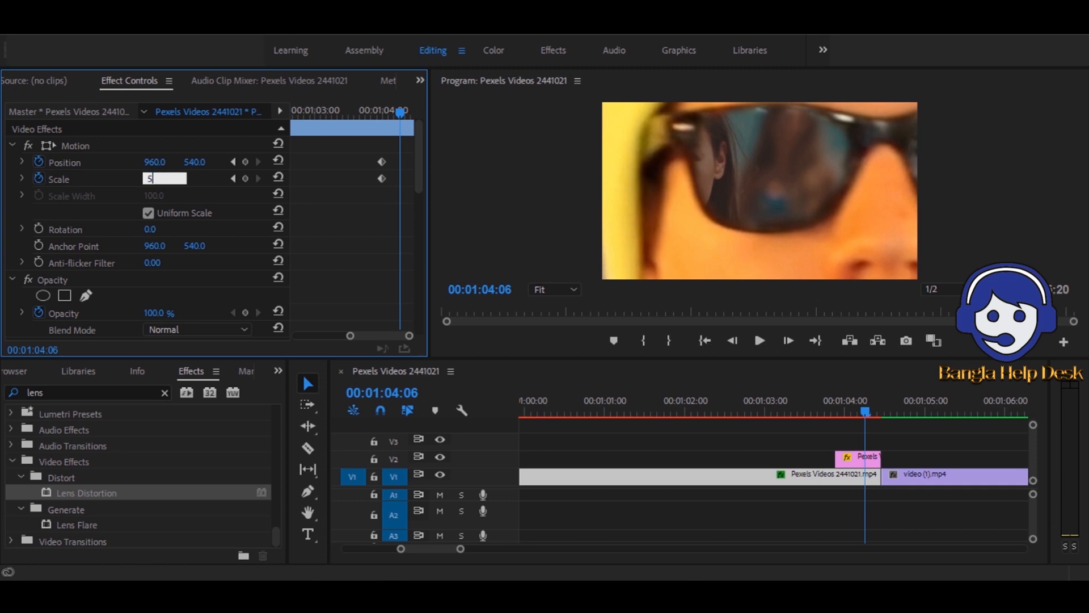
click(199, 182)
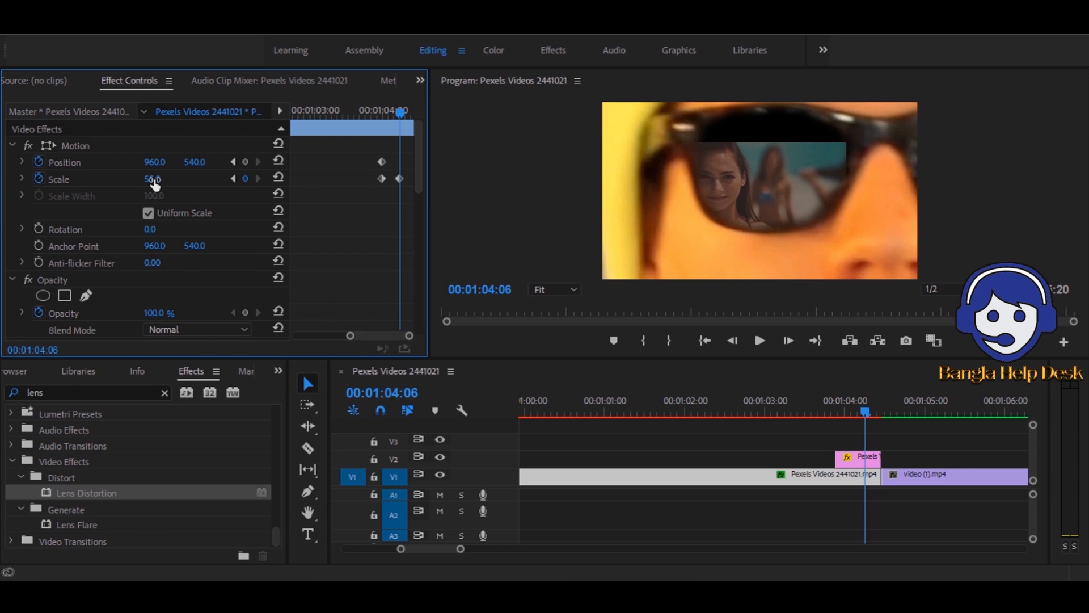
drag(195, 162, 223, 162)
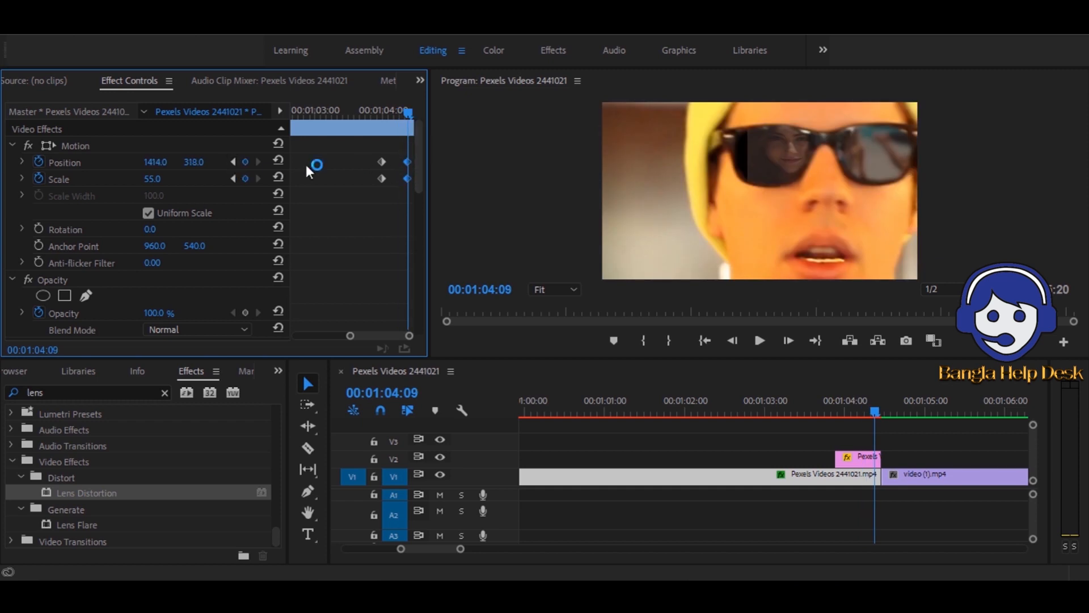
- Apply Ease In to the V1 clip's end Position and Scale keyframes, and ease the first pair as well
right_click(406, 163)
mouse_move(479, 295)
click(609, 388)
drag(365, 157, 391, 188)
right_click(384, 178)
click(590, 470)
drag(409, 111, 387, 124)
click(635, 391)
- Ease the V2 still's Position and Scale keyframes at both ends, using Ease Out for the opening pair
click(867, 459)
drag(310, 150, 287, 189)
right_click(292, 163)
mouse_move(352, 296)
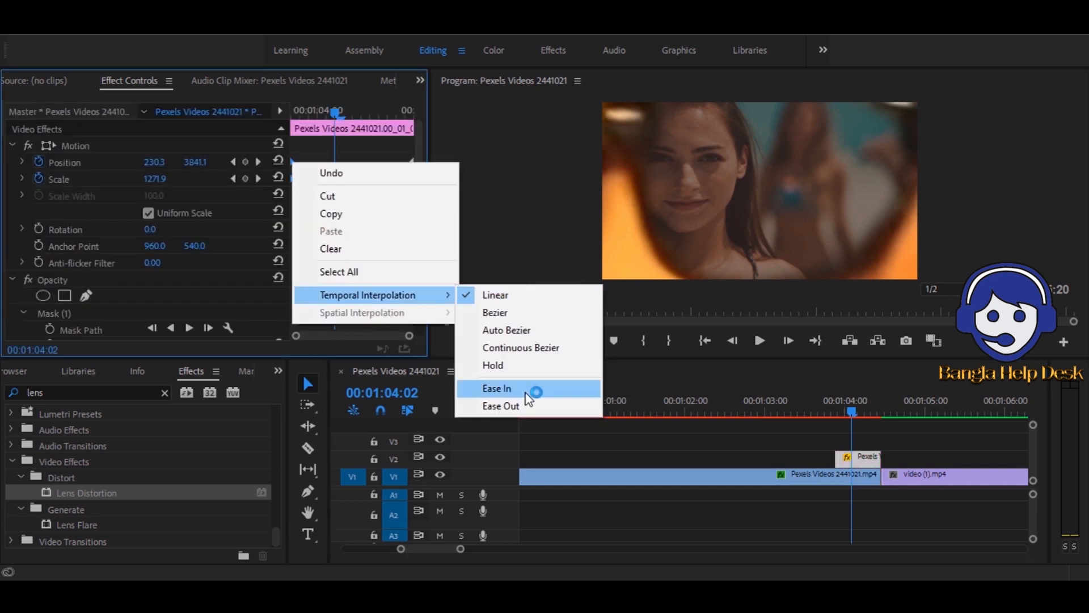
click(527, 407)
drag(404, 150, 431, 195)
right_click(412, 177)
mouse_move(499, 309)
click(617, 420)
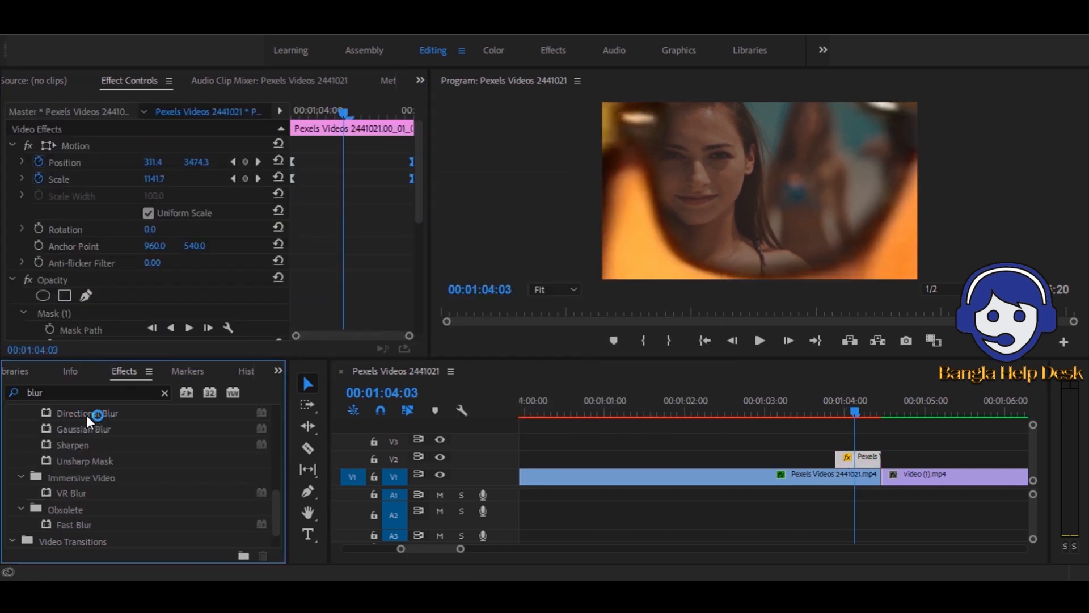
- Apply the Directional Blur effect to the still on V2
click(85, 414)
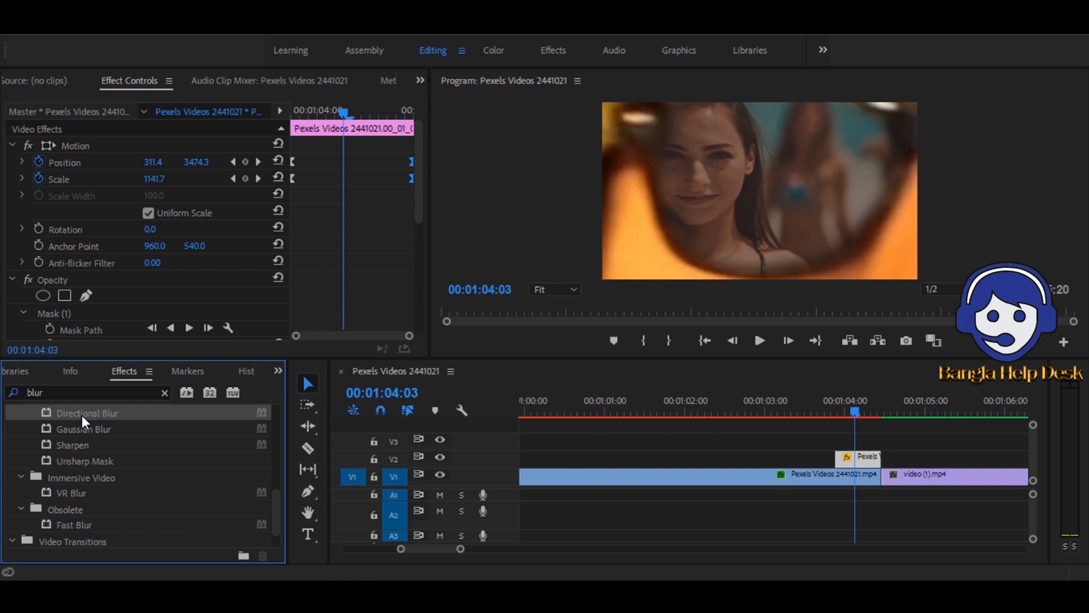
scroll(148, 461, up, 2)
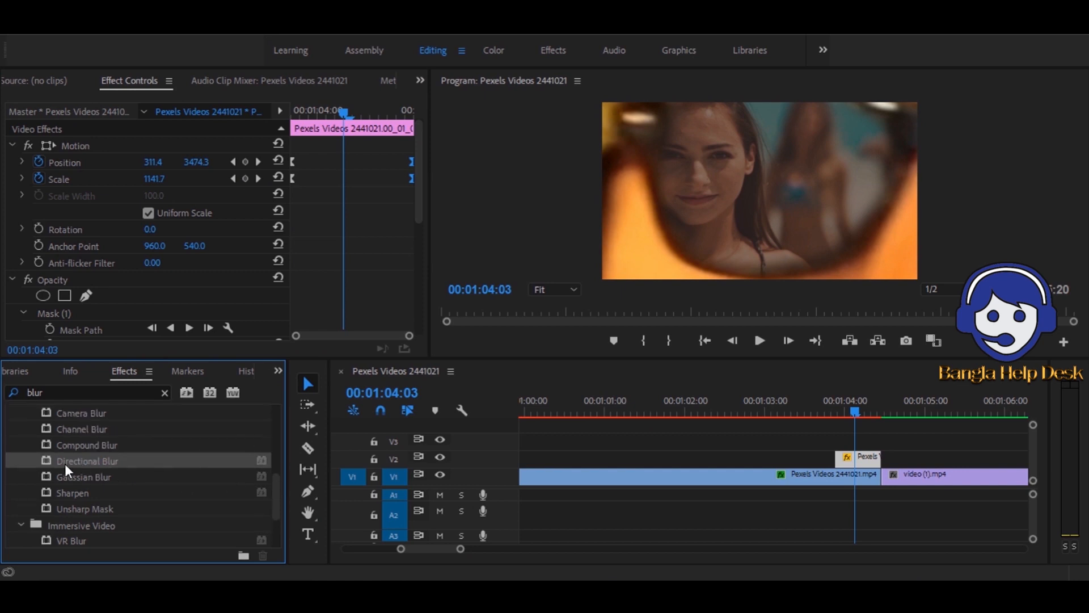
drag(64, 464, 862, 462)
- At 00:01:03:23, set the V2 still's Directional Blur Length to 6 and enable keyframing for it
drag(420, 181, 404, 302)
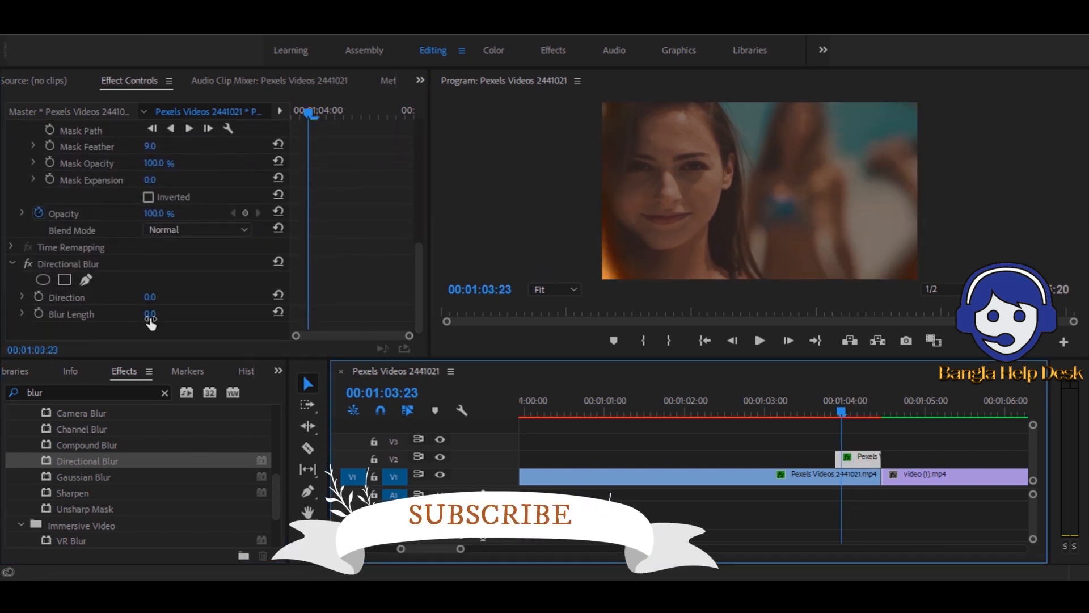
click(150, 315)
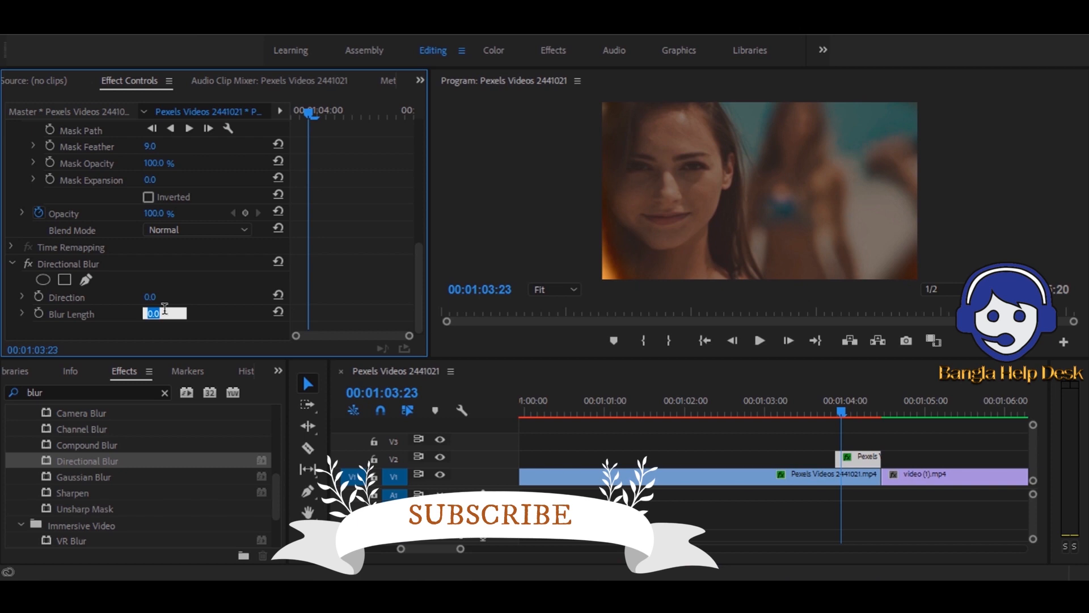
text(6)
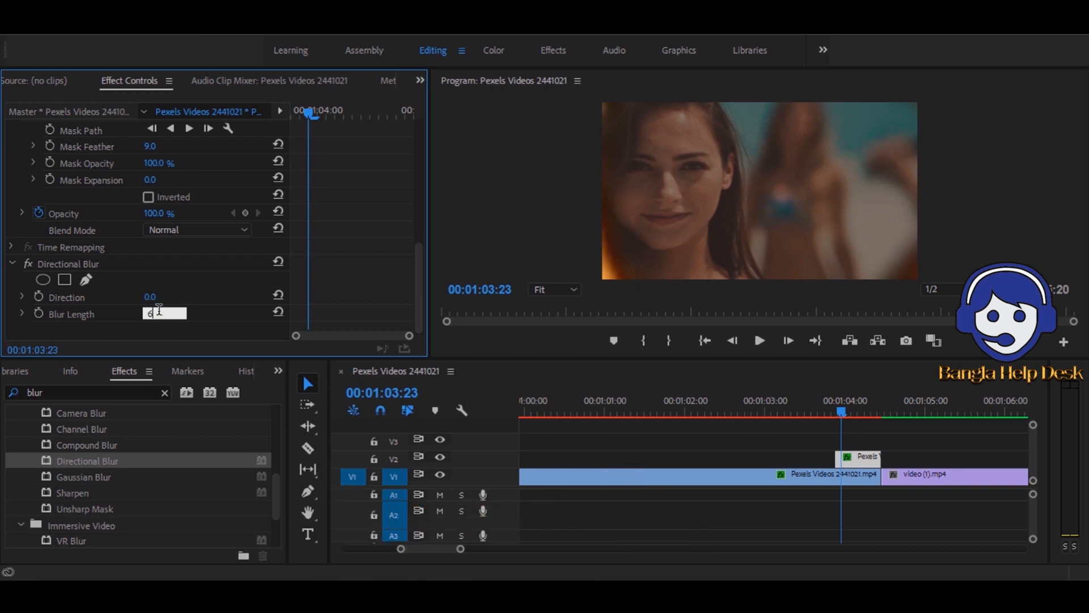
key(Return)
click(40, 312)
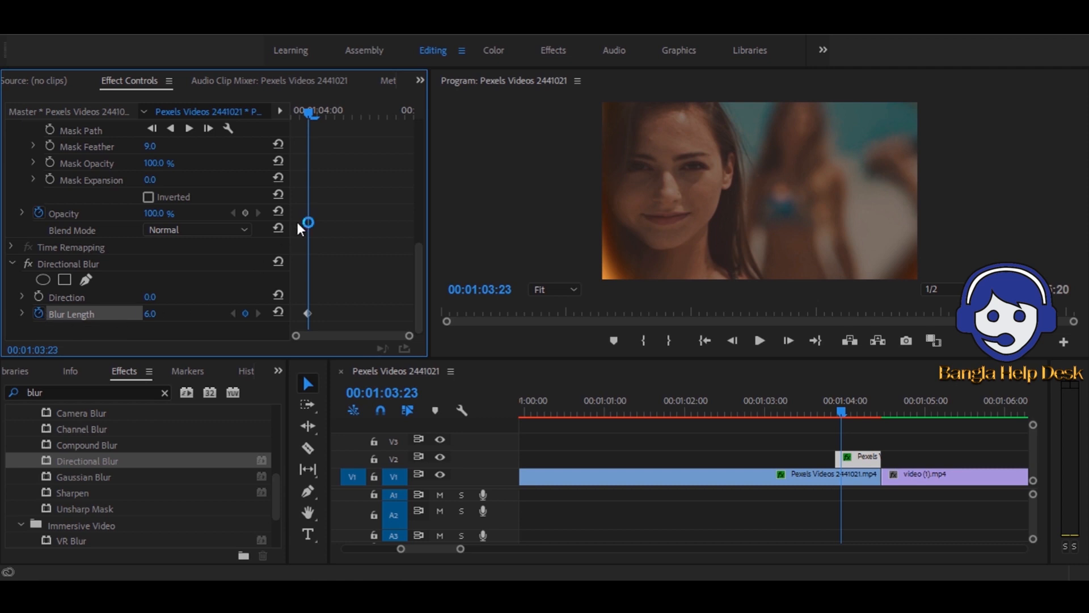
- Add a second Blur Length keyframe on the V2 still at 00:01:04:06 and set its value to 0
drag(315, 110, 379, 128)
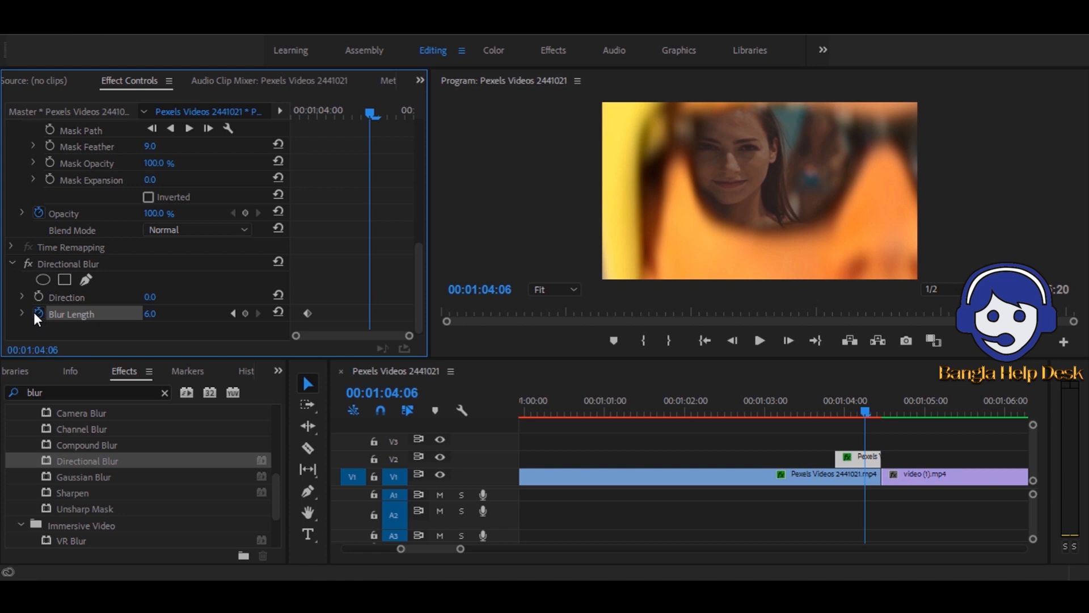
click(245, 313)
click(151, 313)
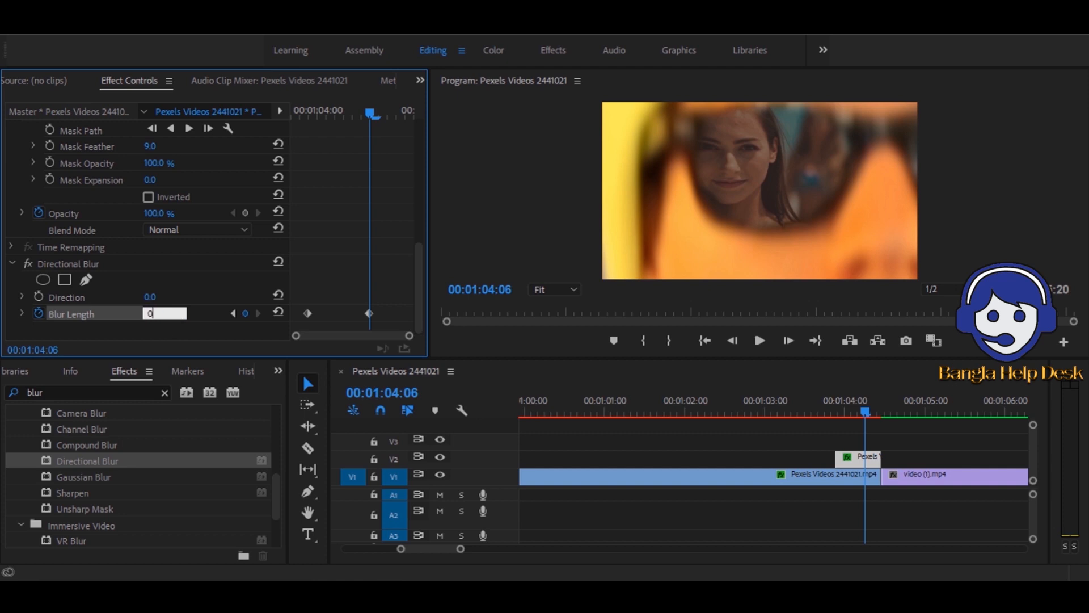